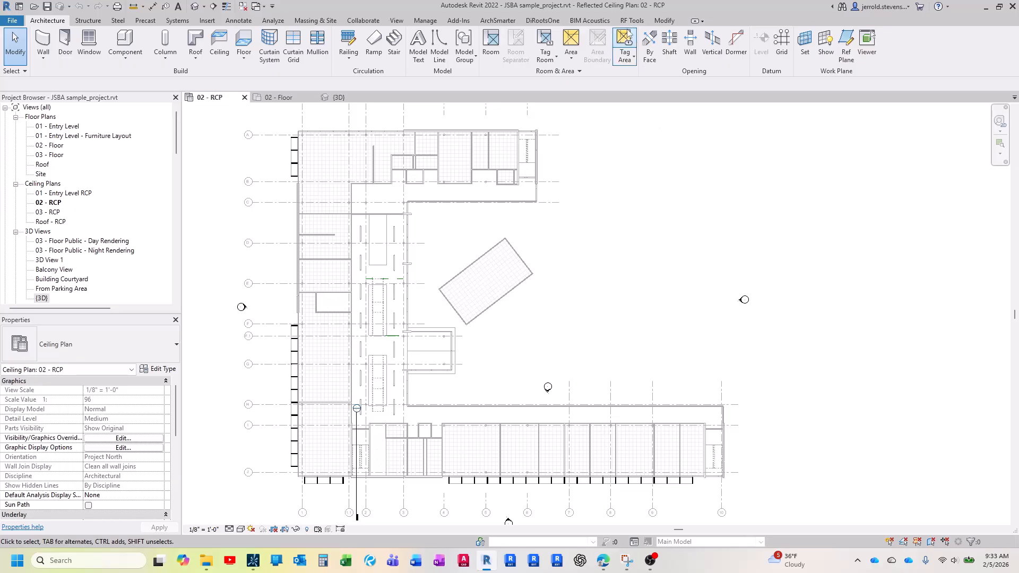
Open the AV Design tool and list all rooms including the normally excluded ones, sorted by room name.
click(590, 21)
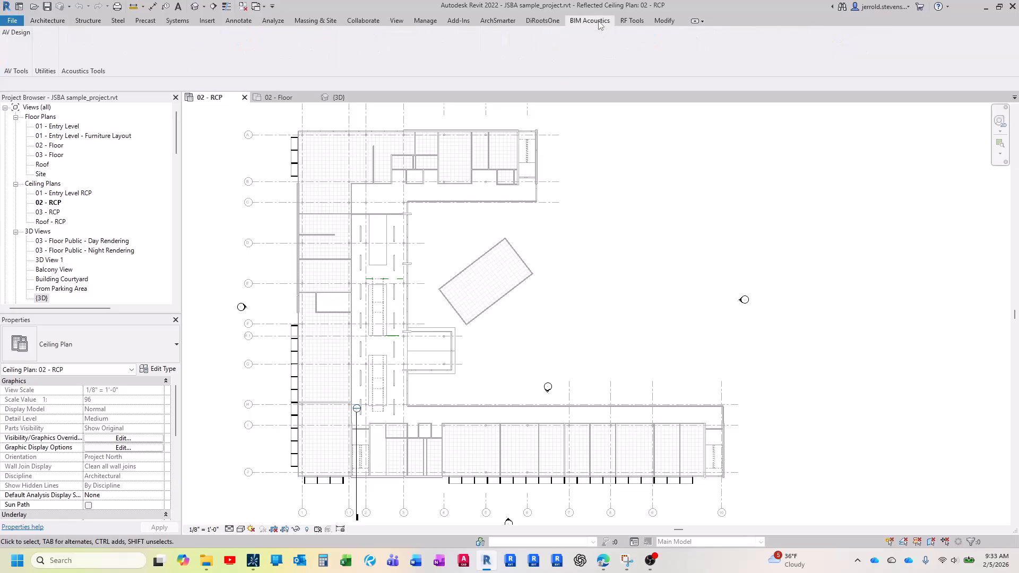
click(18, 45)
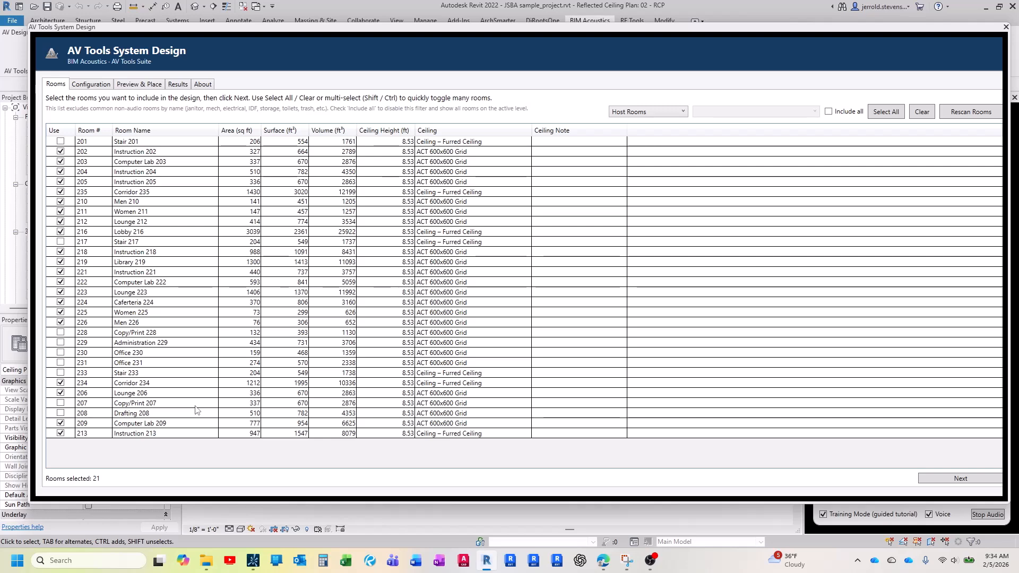
click(829, 112)
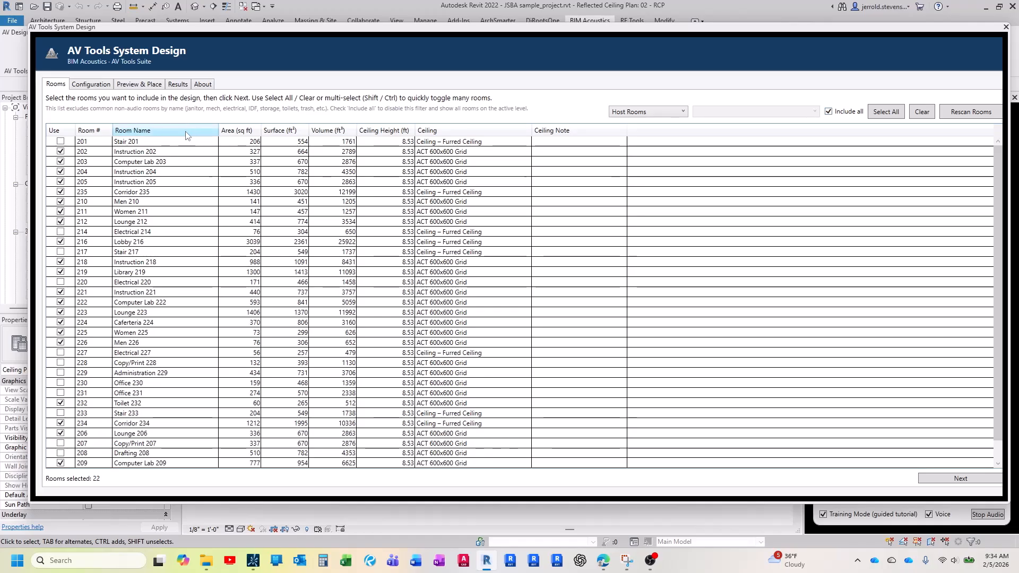
click(187, 136)
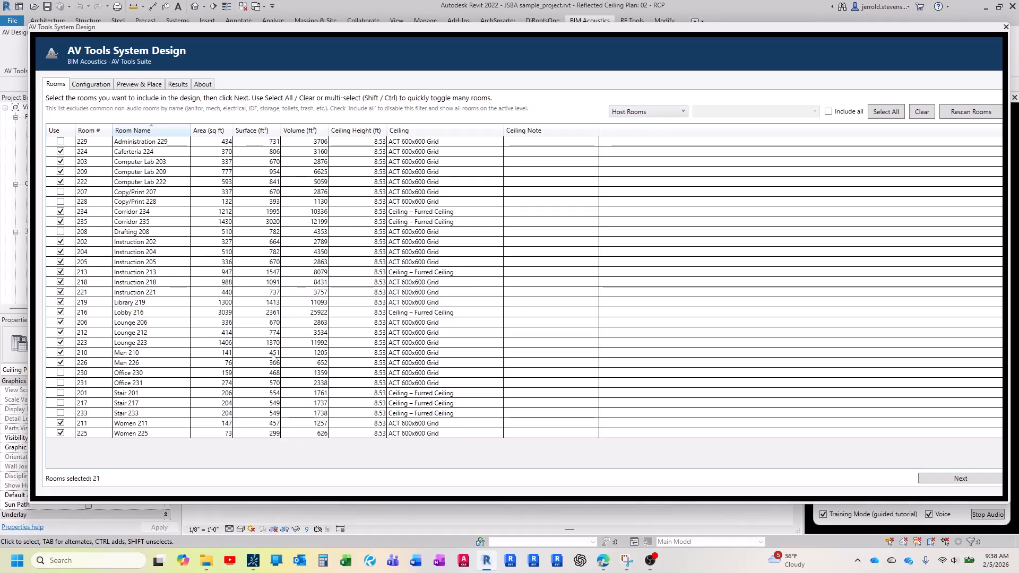
Proceed to the configuration of the selected rooms, narrow the Host Plane column and sort the table by room name.
click(958, 478)
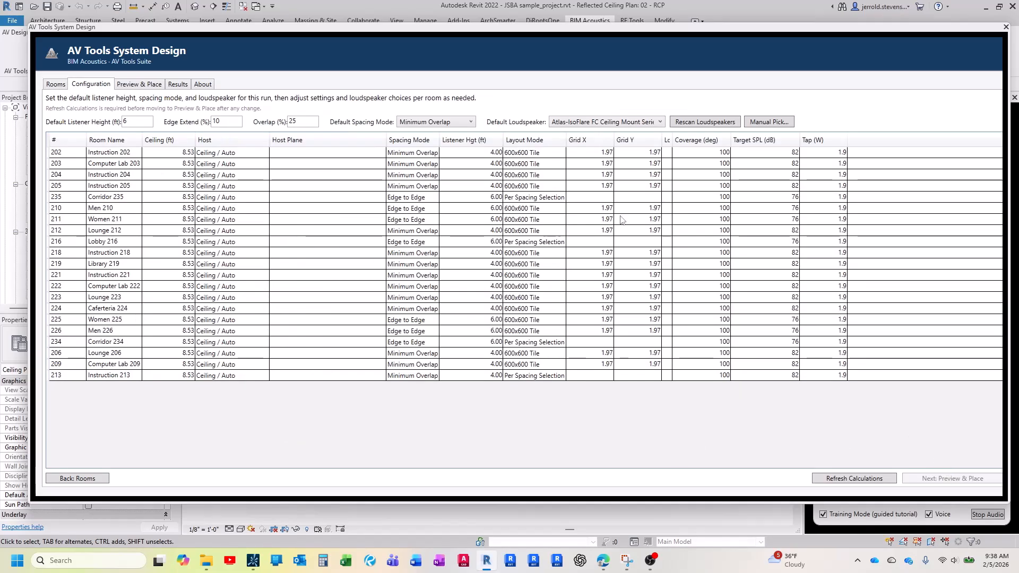
drag(386, 140, 327, 140)
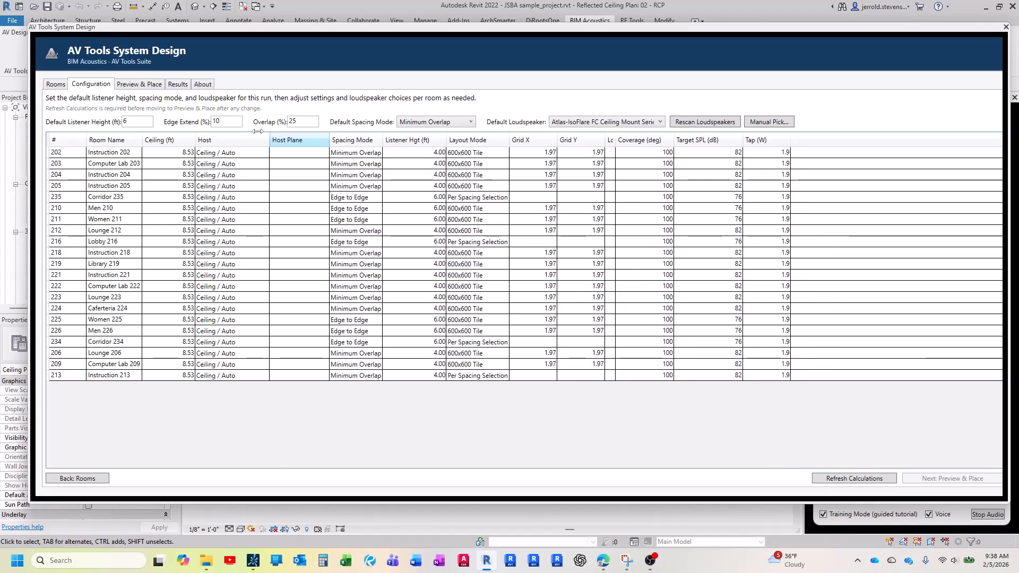
click(128, 141)
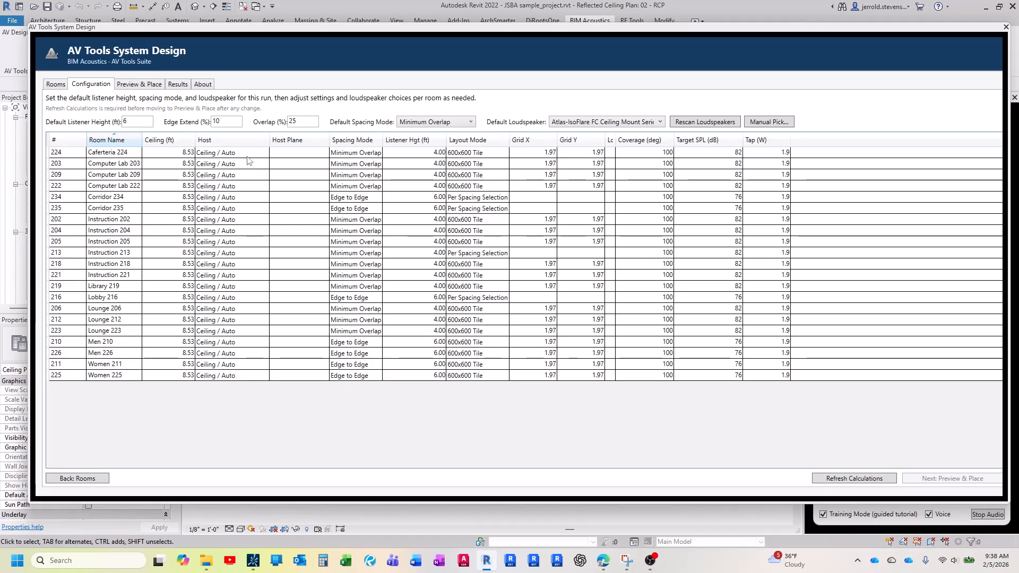
click(264, 155)
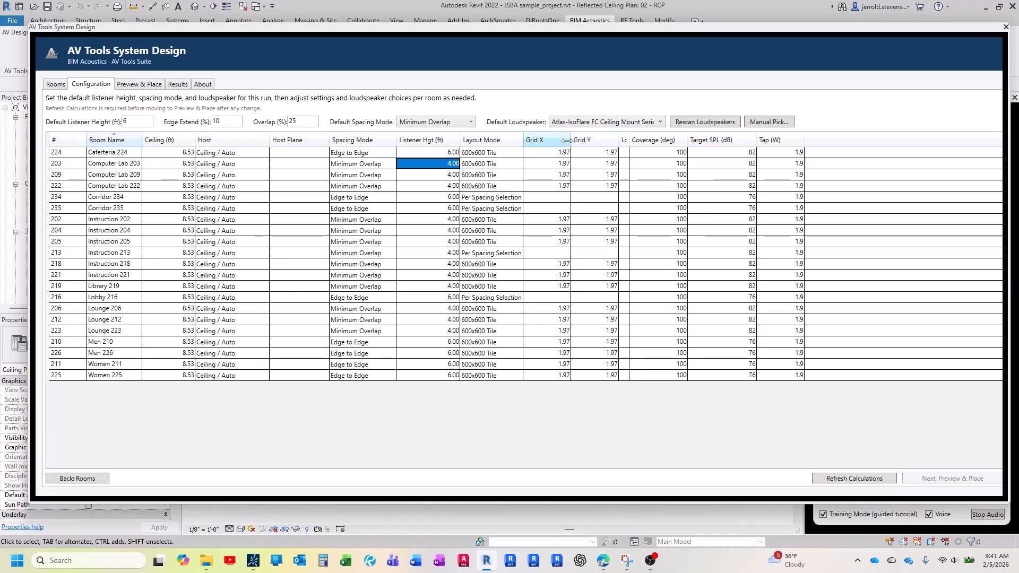
Widen the Loudspeaker column and set the default loudspeaker to Atlas-IsoFlare FC-8TPI - Black.
drag(571, 140, 677, 138)
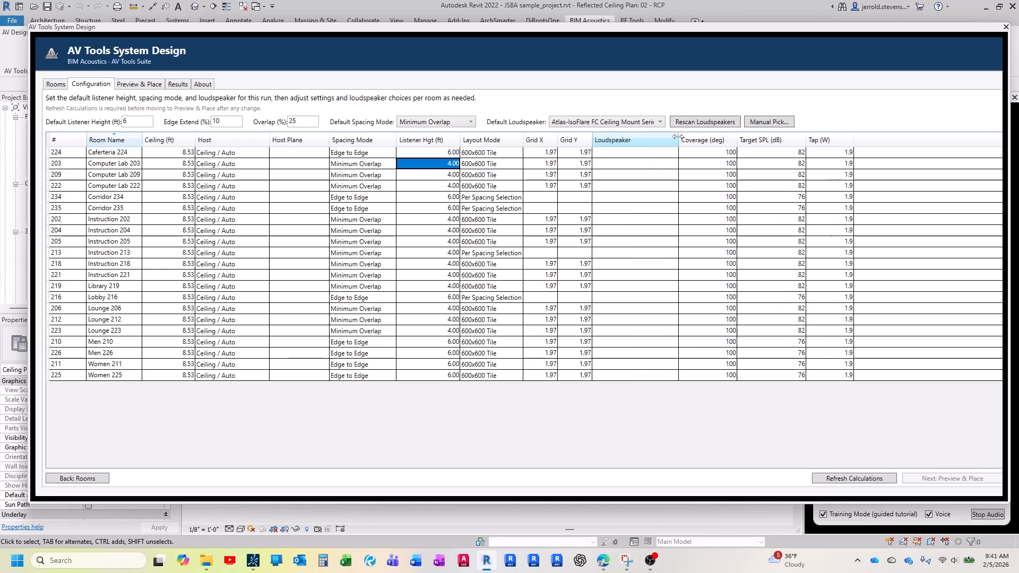
click(624, 124)
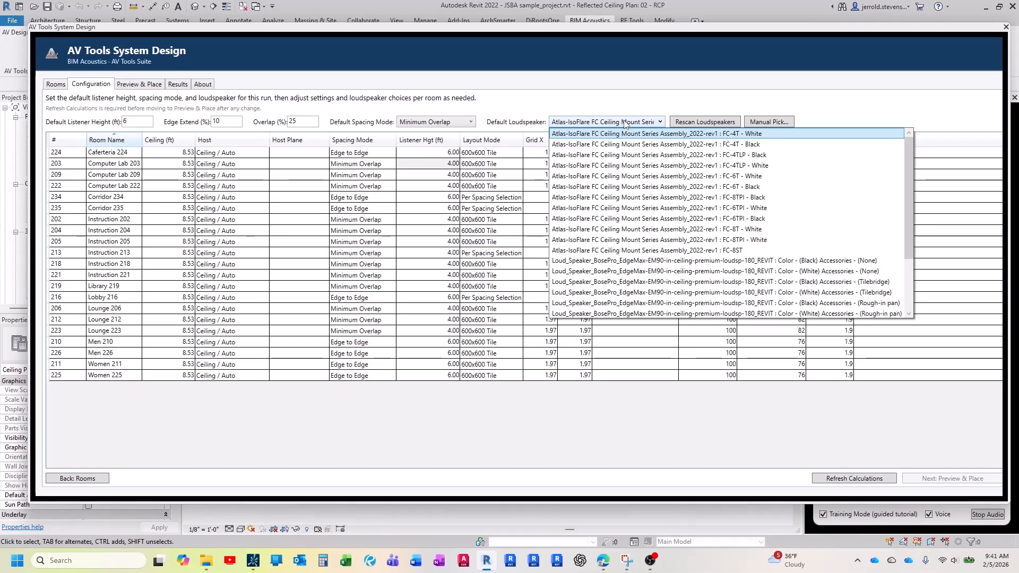
click(702, 198)
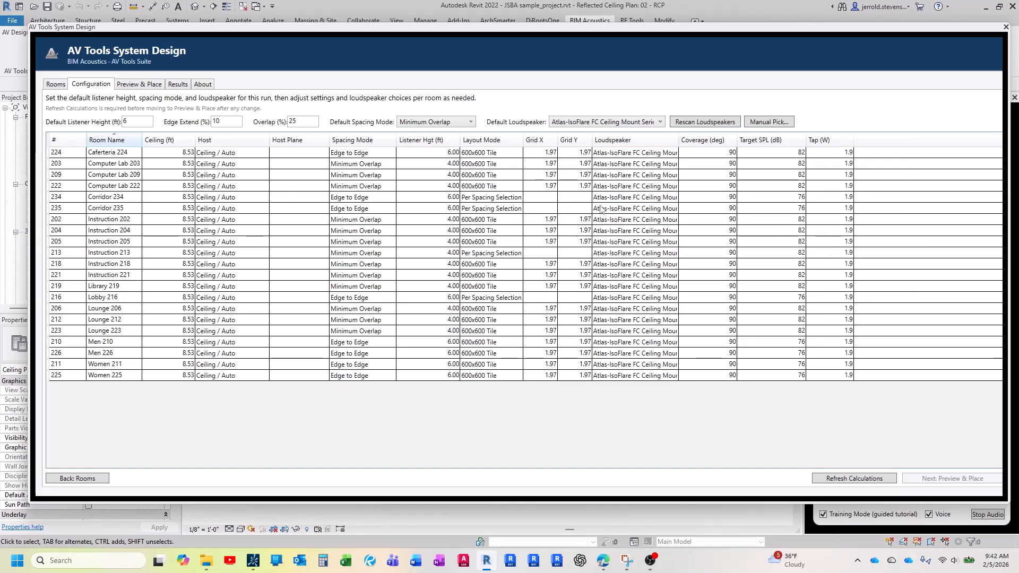
Set the loudspeaker for Corridor 234 and Corridor 235 to Atlas-IsoFlare FC-6TPI - White.
click(643, 199)
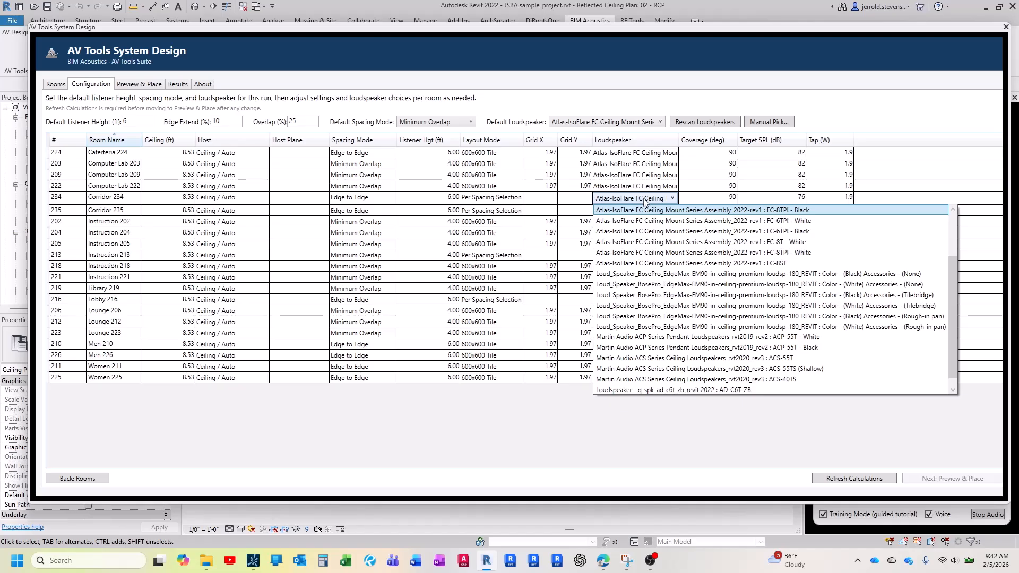
click(653, 217)
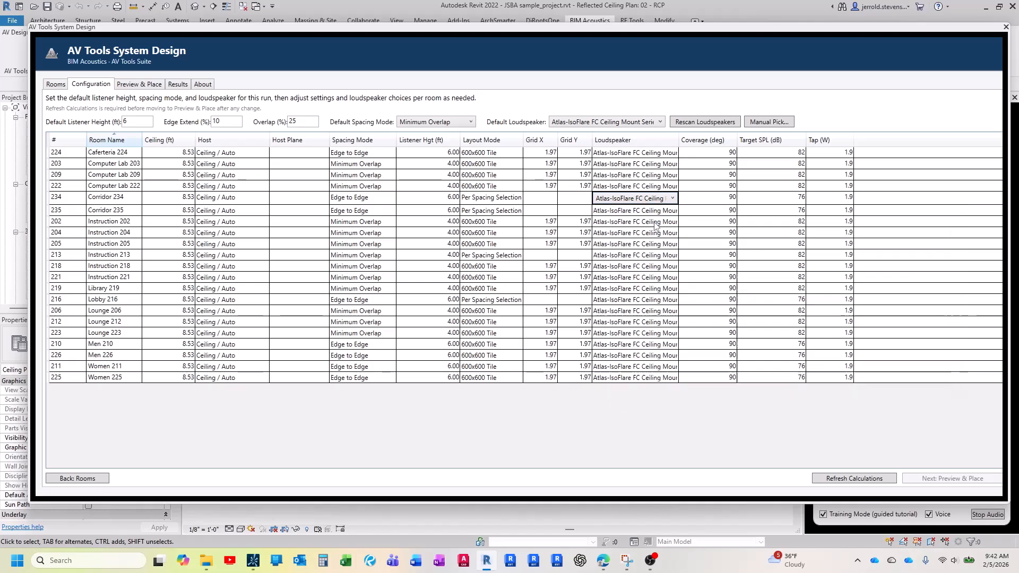
click(657, 213)
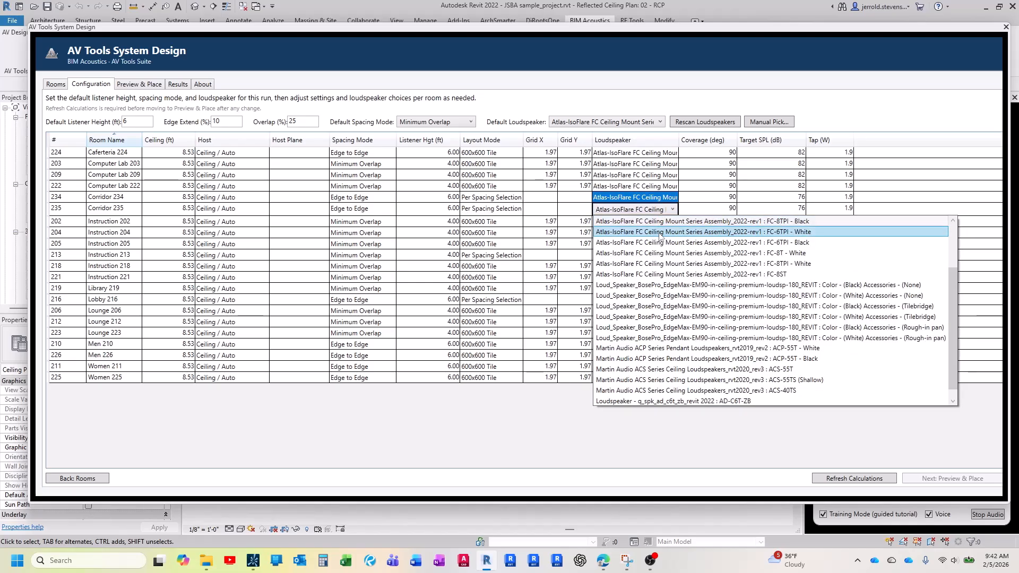
click(660, 237)
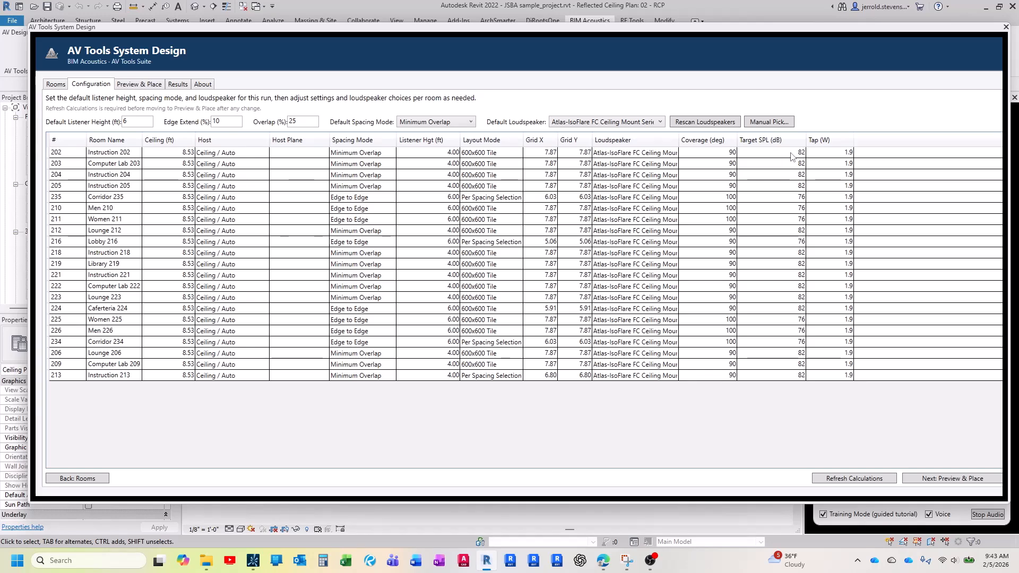
Refresh the calculations and commit the loudspeaker placement from the preview, closing the placement report.
double_click(793, 154)
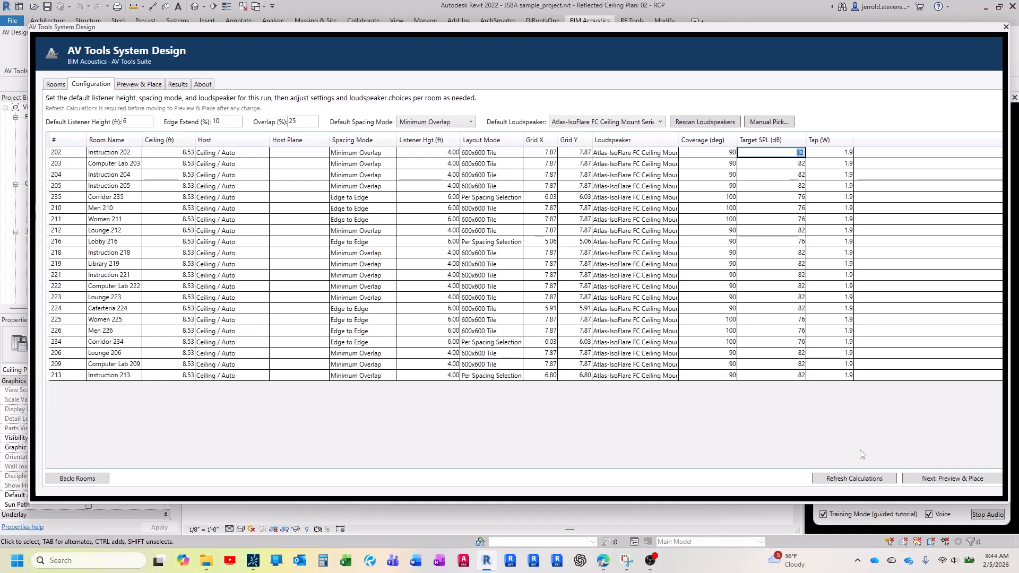
click(860, 479)
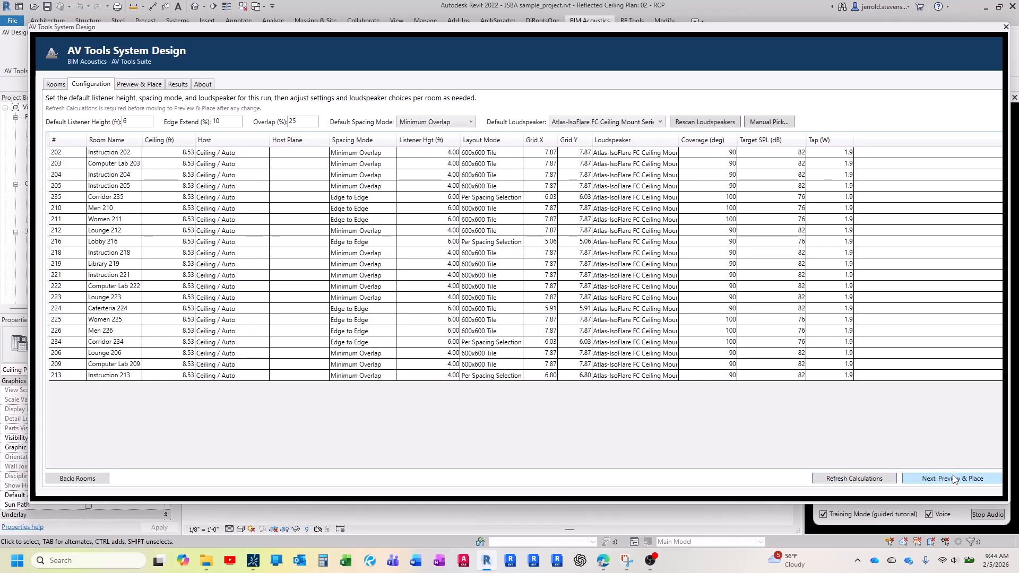
click(953, 479)
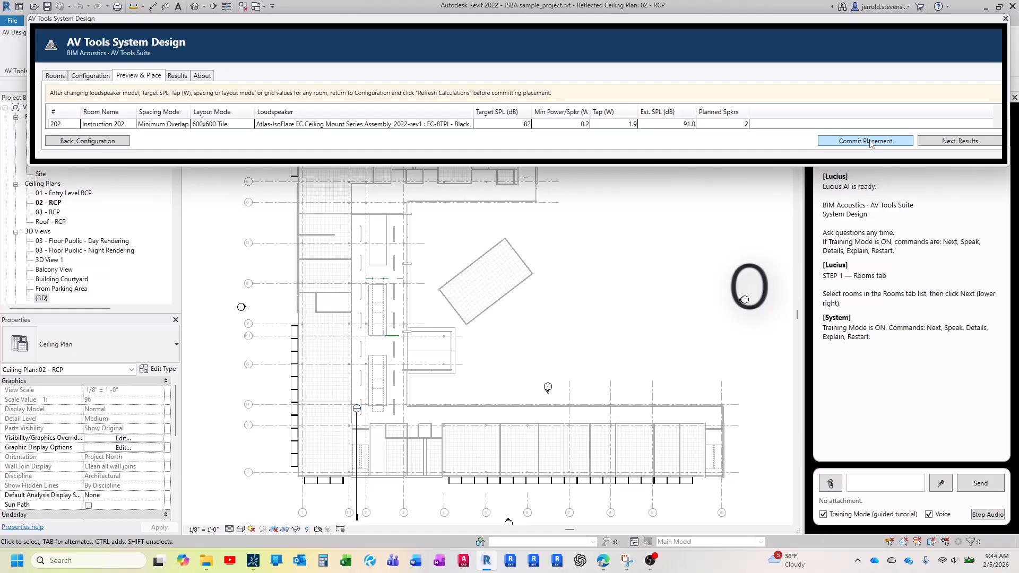
click(870, 141)
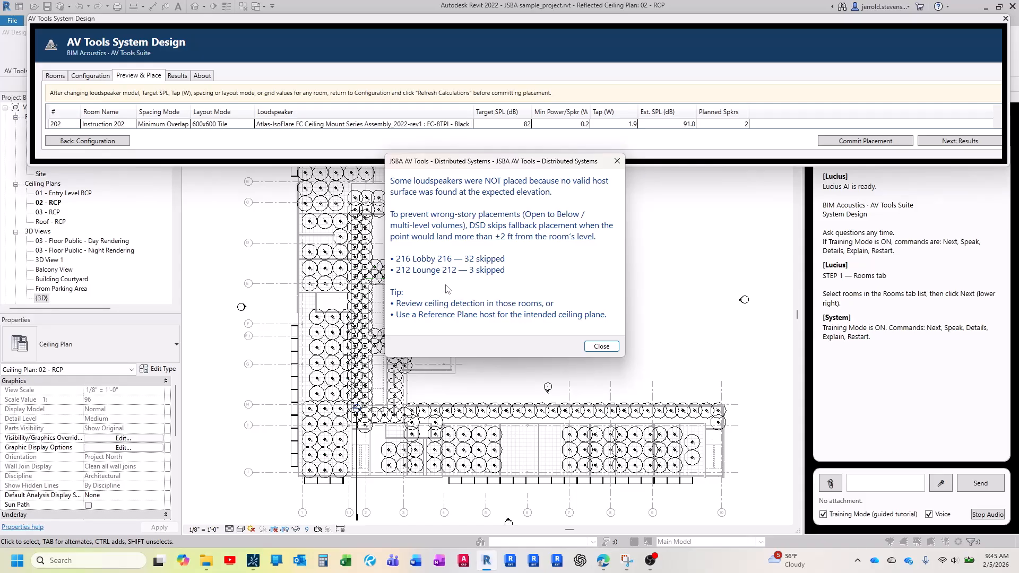
click(602, 346)
Select all placed FC-8TPI - Black loudspeakers and set their Schedule Level to 02 - Floor.
scroll(317, 317, up, 5)
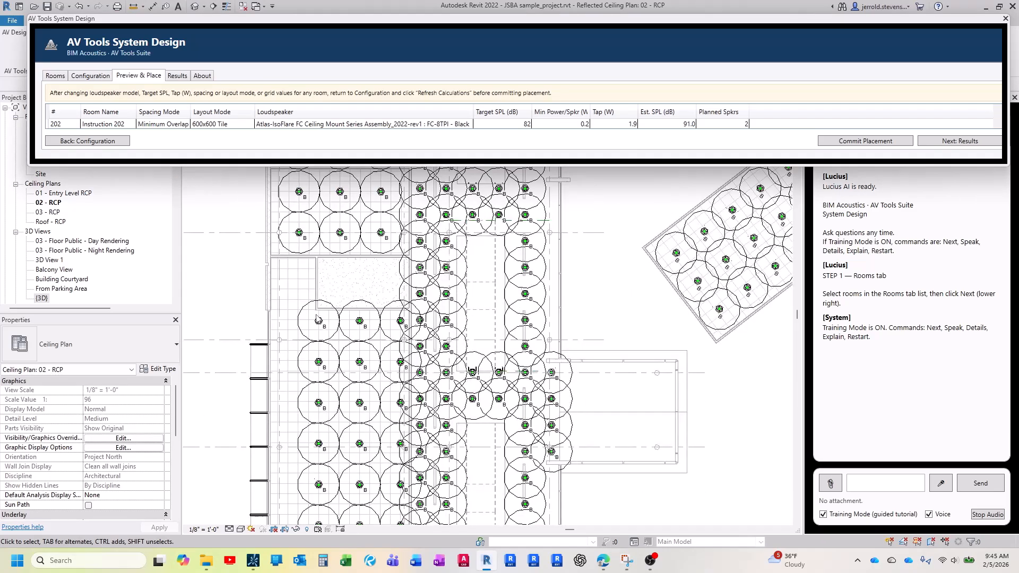
scroll(317, 317, up, 1)
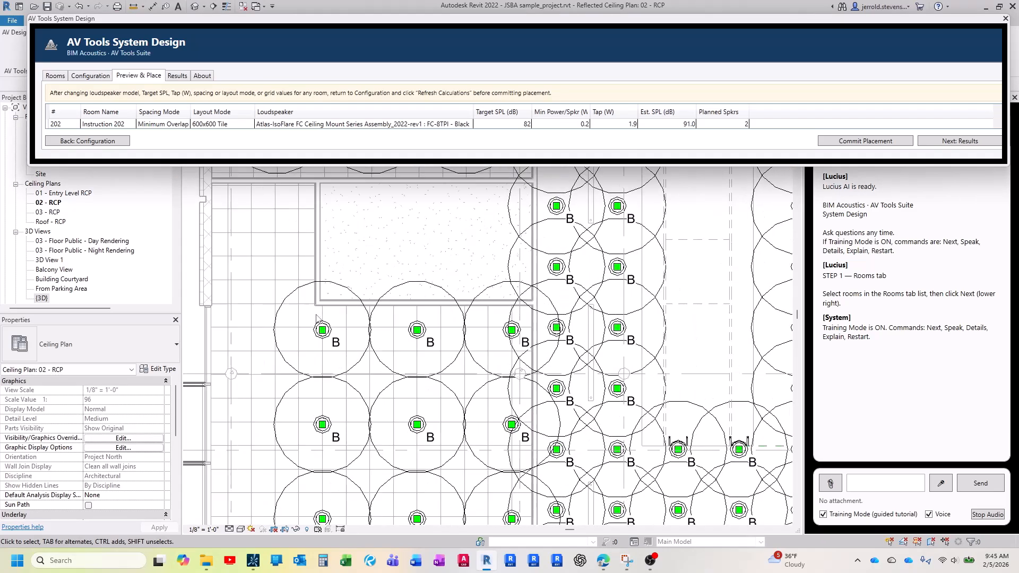
click(352, 297)
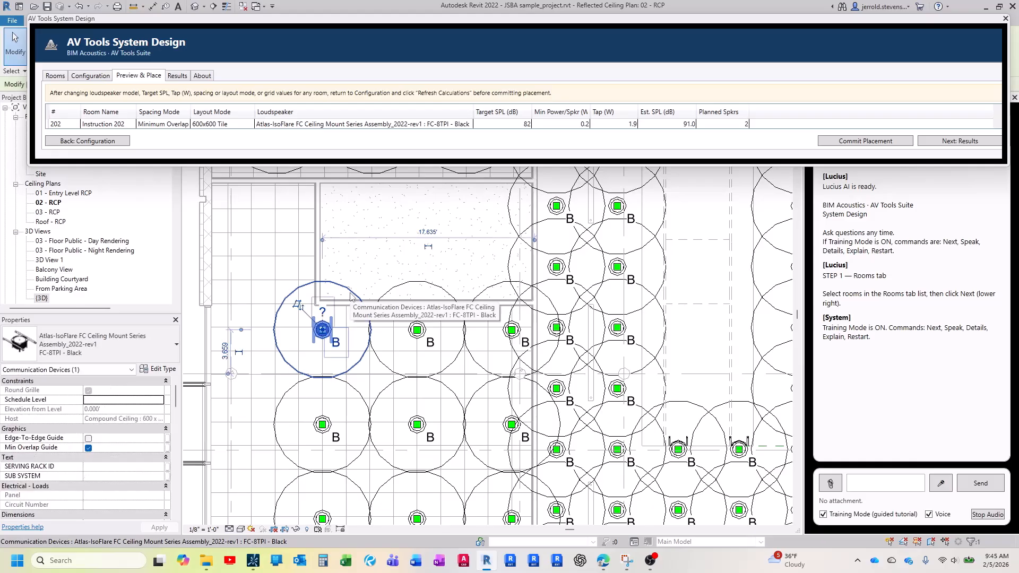
key(s)
key(a)
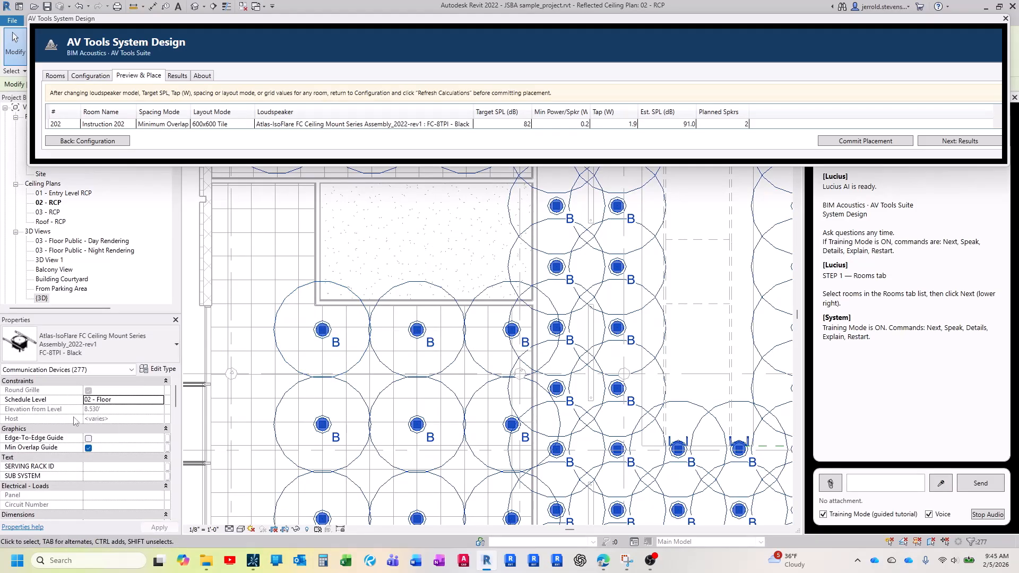
Select a single placed loudspeaker and examine its full list of properties in an enlarged Properties palette.
click(366, 344)
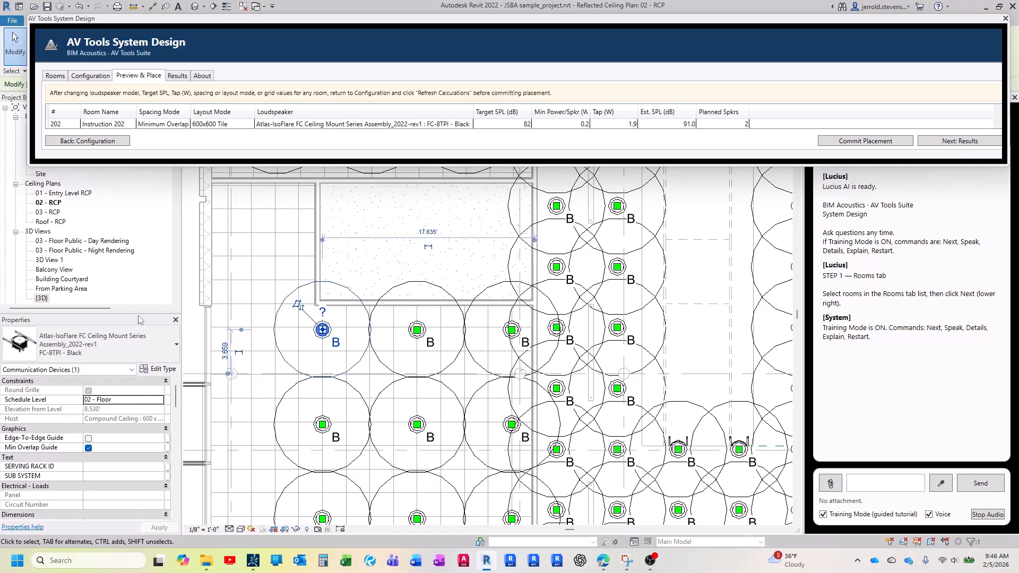
drag(142, 314, 142, 213)
scroll(142, 336, down, 3)
drag(177, 325, 171, 397)
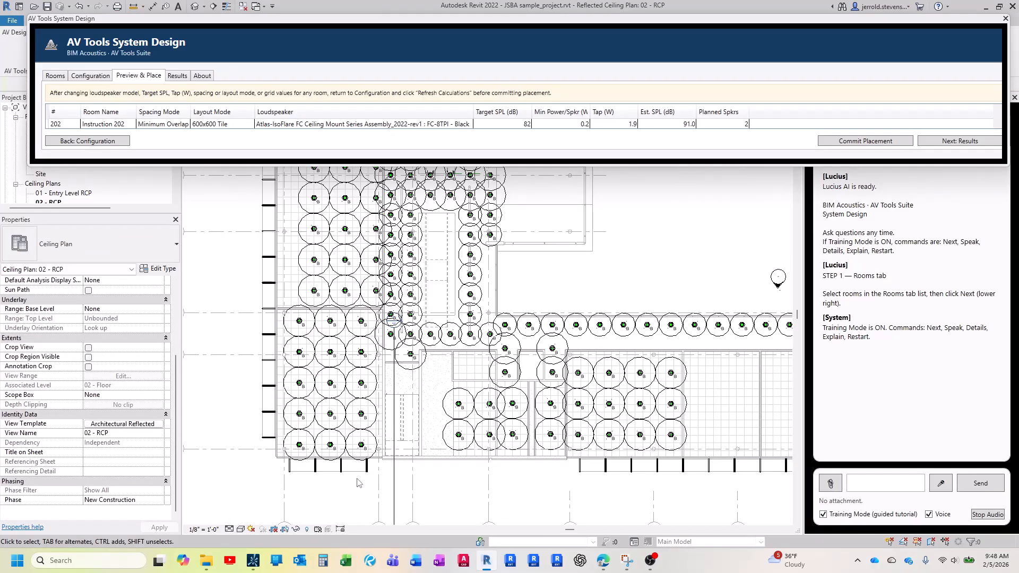
Select the 15 loudspeakers in the room at the plan's lower-left corner and nudge them right and down toward the ceiling tile centres.
drag(366, 471, 286, 305)
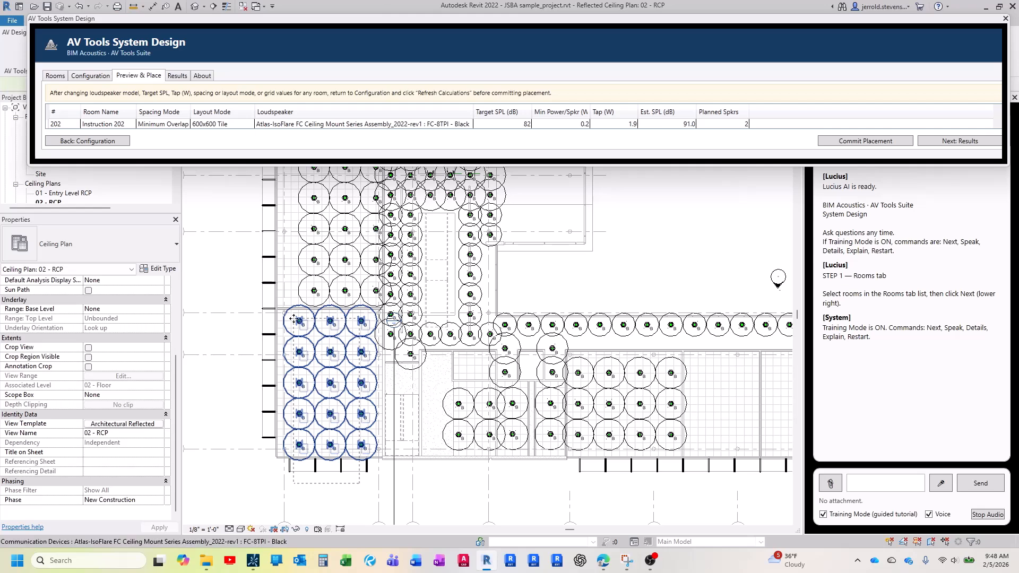
scroll(294, 319, up, 8)
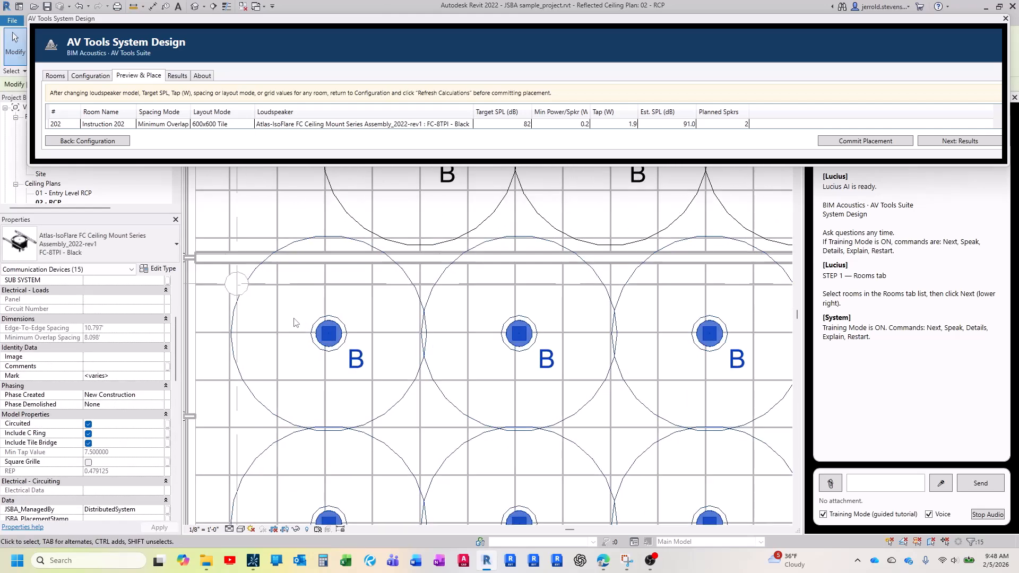
key(Right)
key(Right)
key(Right)
key(Right)
key(Right)
key(Right)
key(Right)
key(Right)
key(Right)
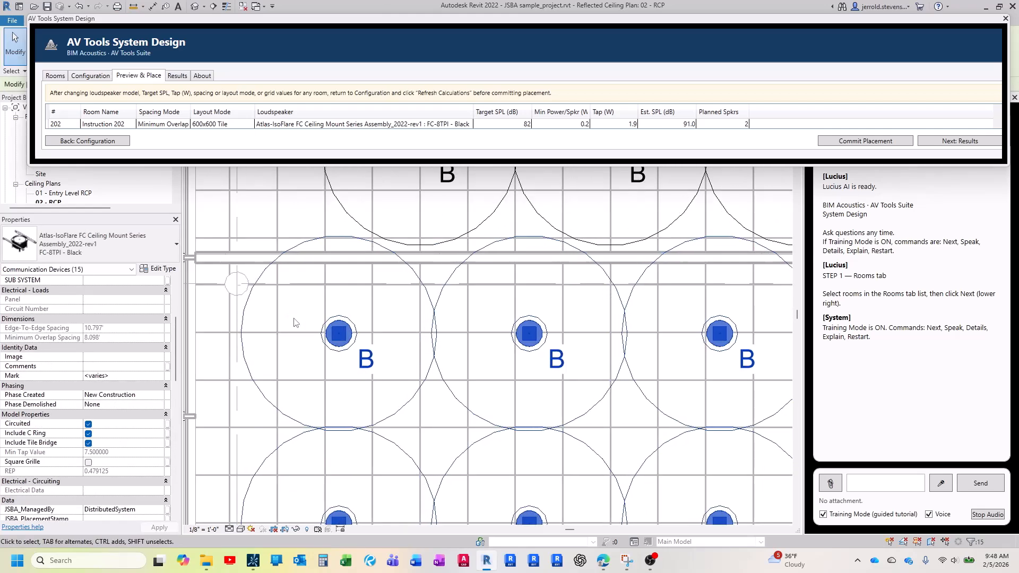
key(Down)
key(Down)
key(Down)
key(Down)
key(Down)
key(Down)
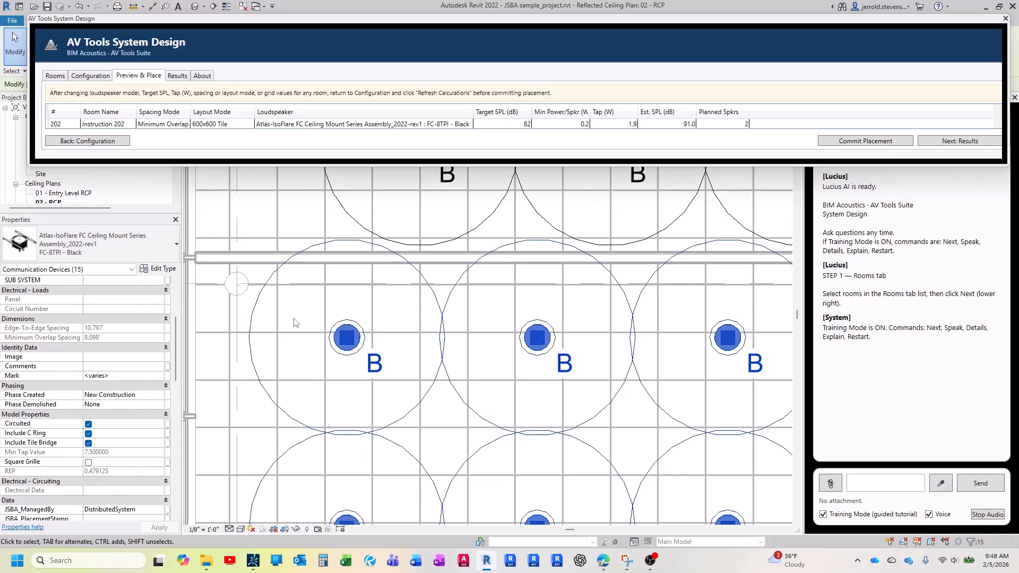
key(Down)
key(Down)
key(Down)
key(Down)
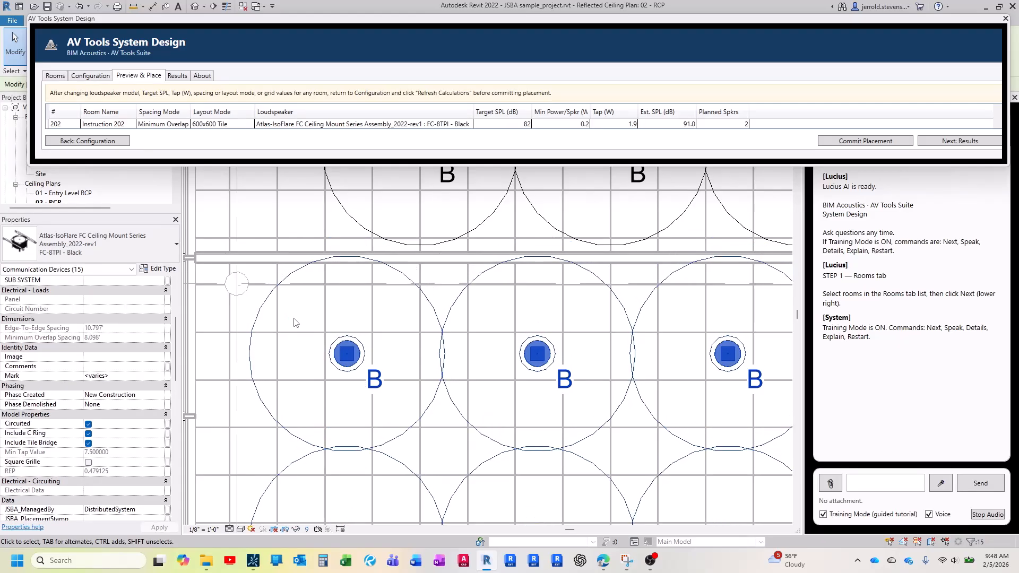
key(Right)
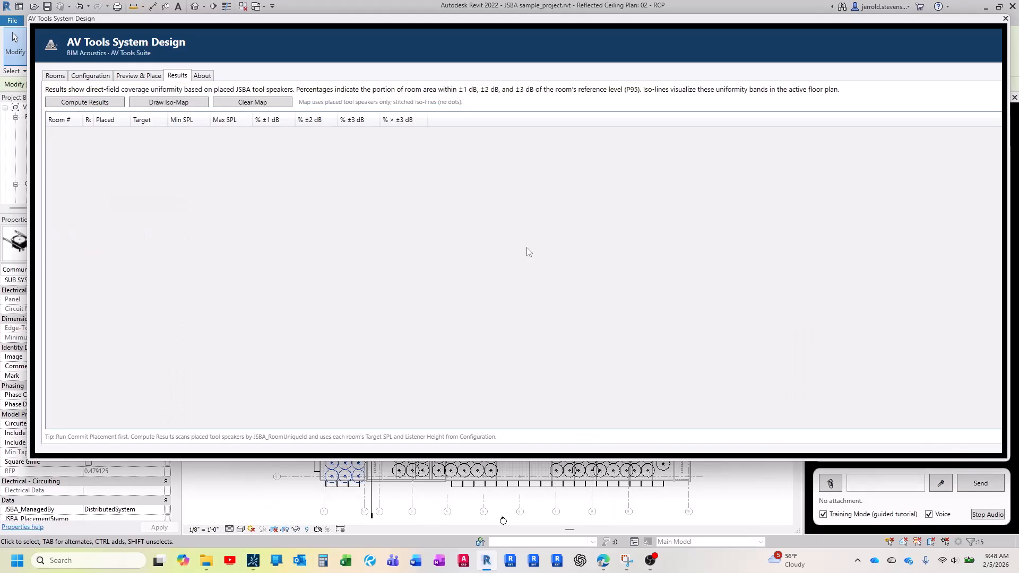
Compute the coverage results and draw the iso-map on the 02 - Floor plan.
click(104, 102)
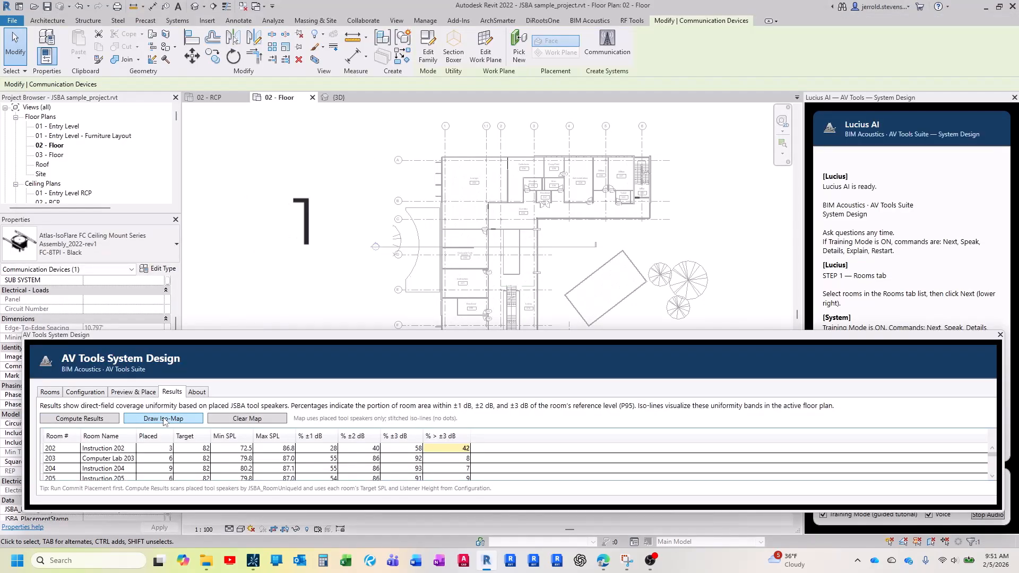
click(163, 418)
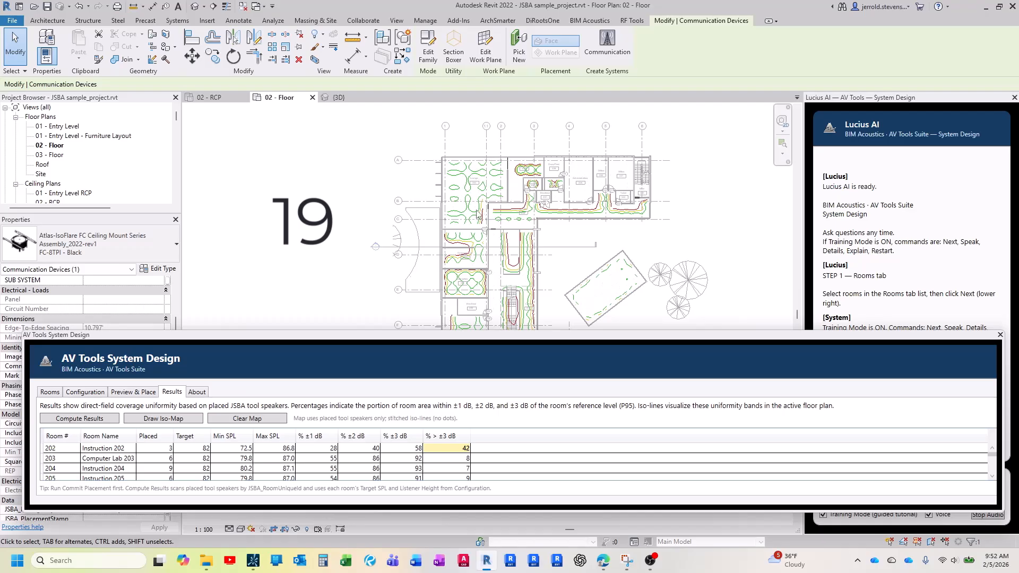
scroll(471, 179, up, 5)
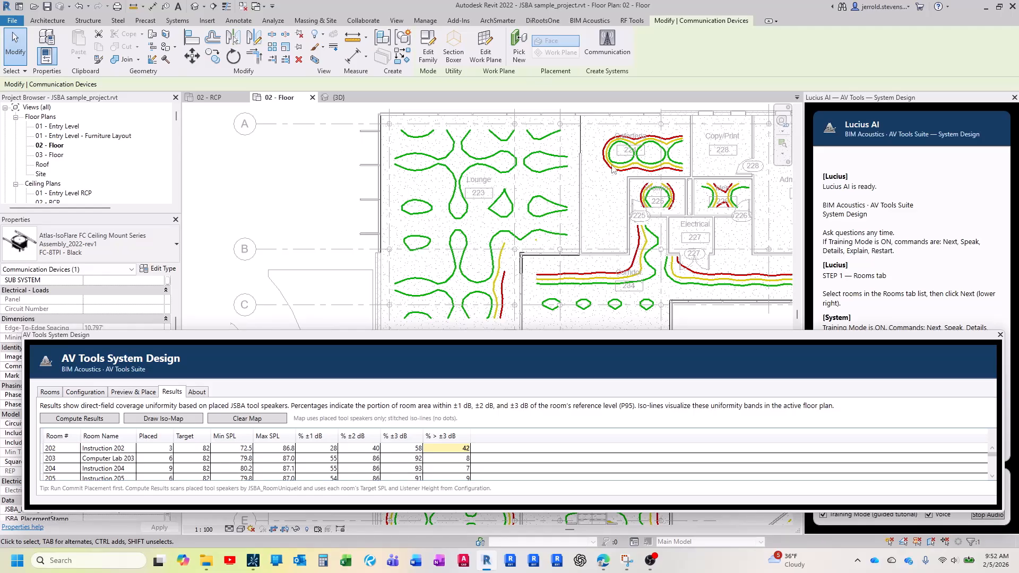
In the 02 - RCP view, select the row of three loudspeakers above the short partition and nudge it down and left to centre it.
key(ctrl+Tab)
drag(208, 111, 411, 175)
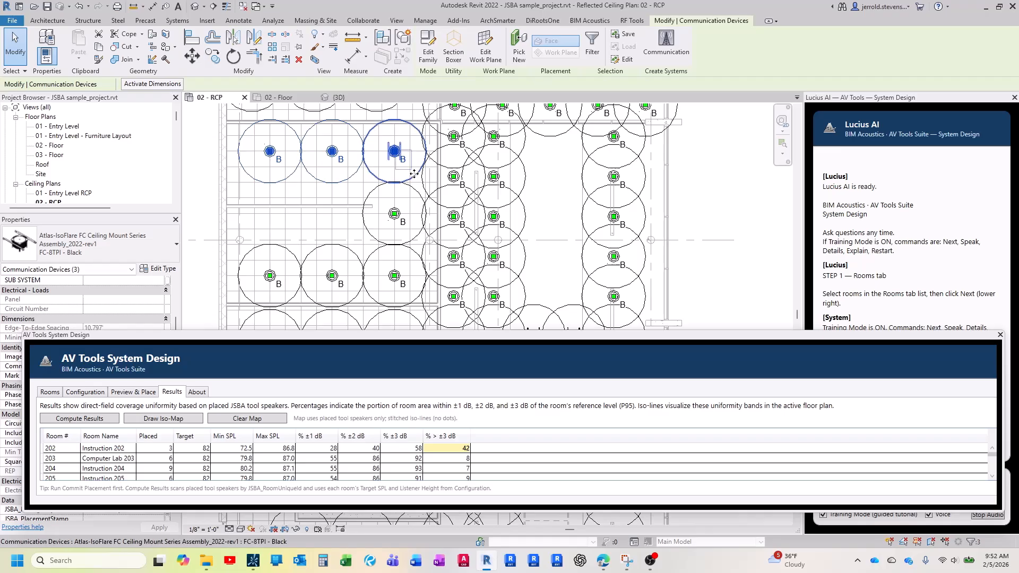
key(Down)
key(Down)
key(Down)
key(Down)
key(Down)
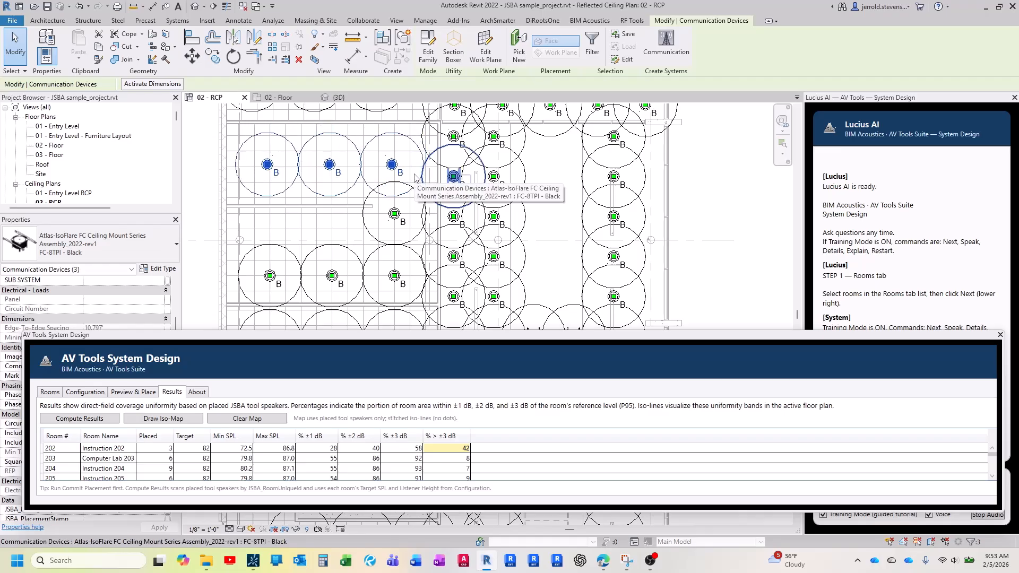
key(Left)
key(Left)
key(Left)
key(Up)
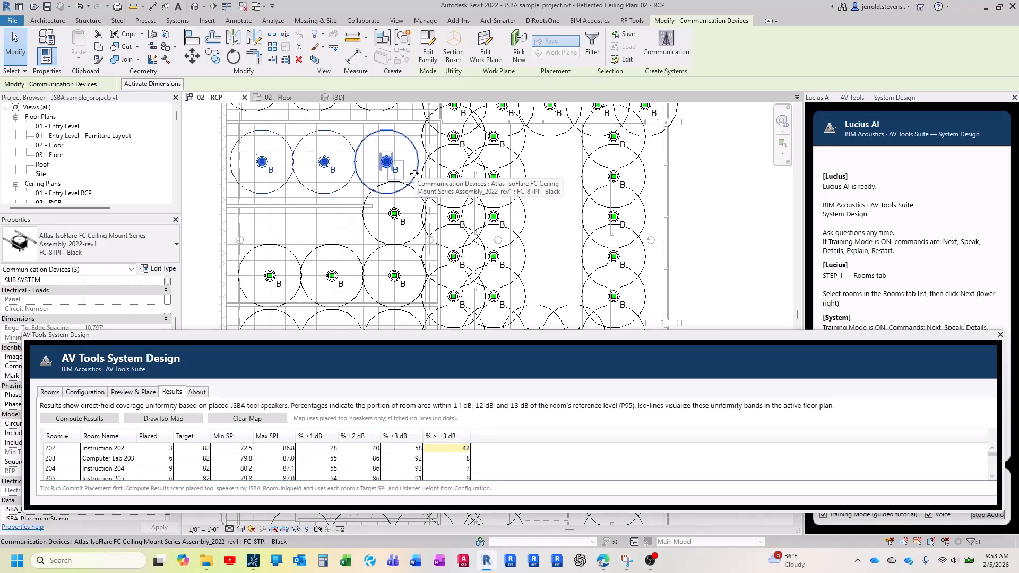
key(Up)
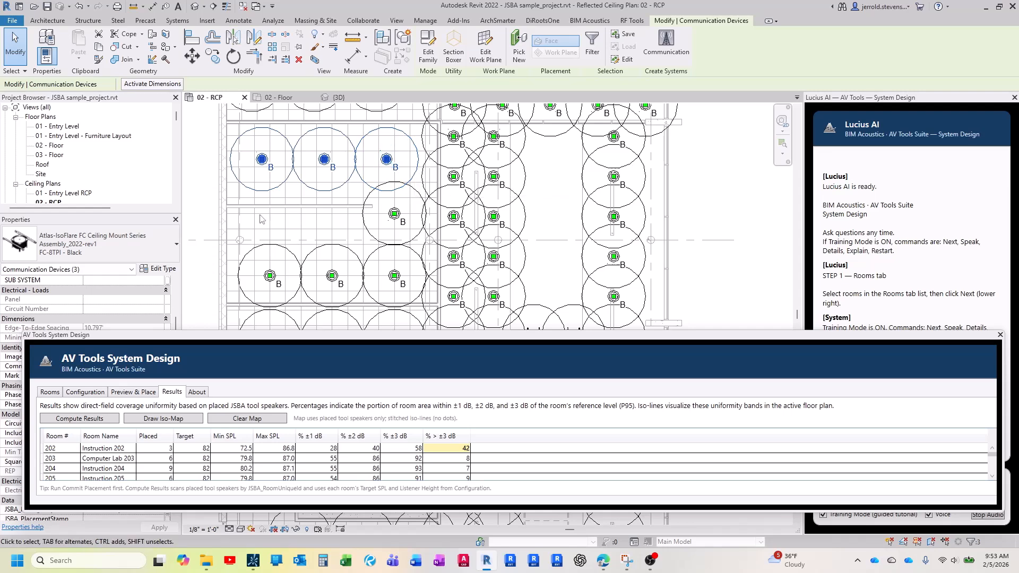
Select the row of three loudspeakers below the short partition and nudge it up and left to align with the row above.
drag(206, 219, 454, 320)
key(Up)
key(Up)
key(Up)
key(Up)
key(Up)
key(Up)
key(Up)
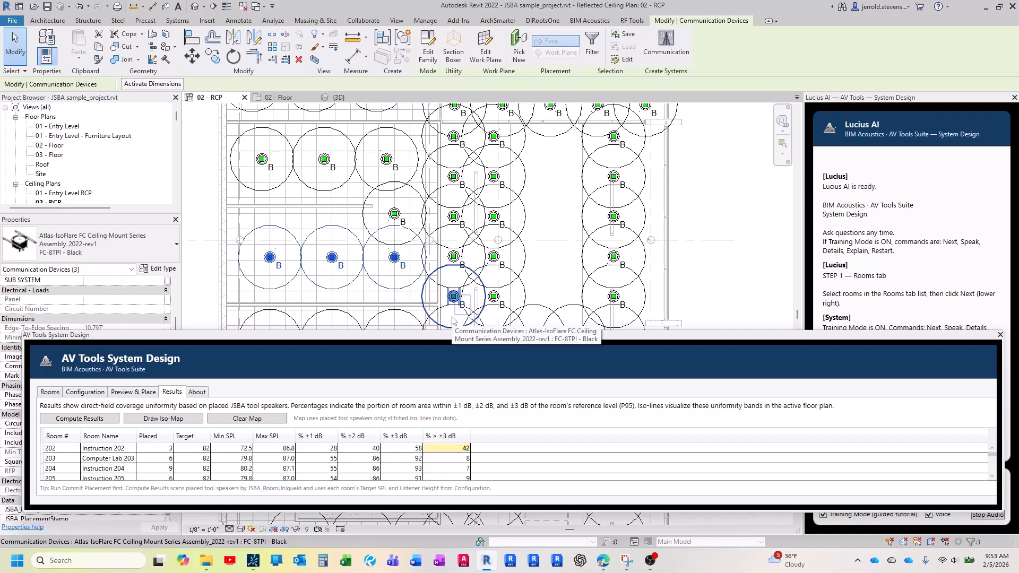
key(Up)
key(Left)
key(Left)
key(Left)
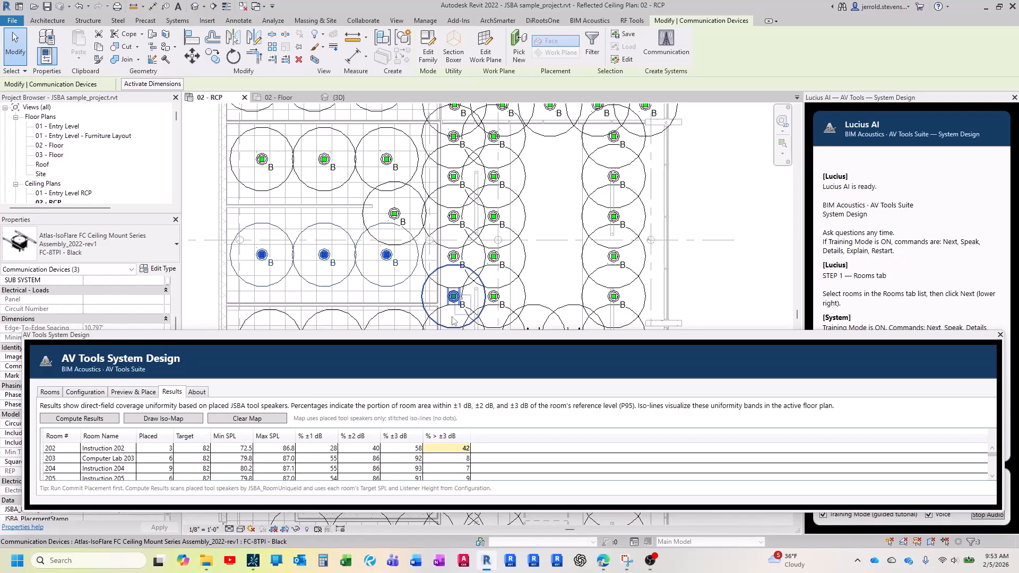
key(Up)
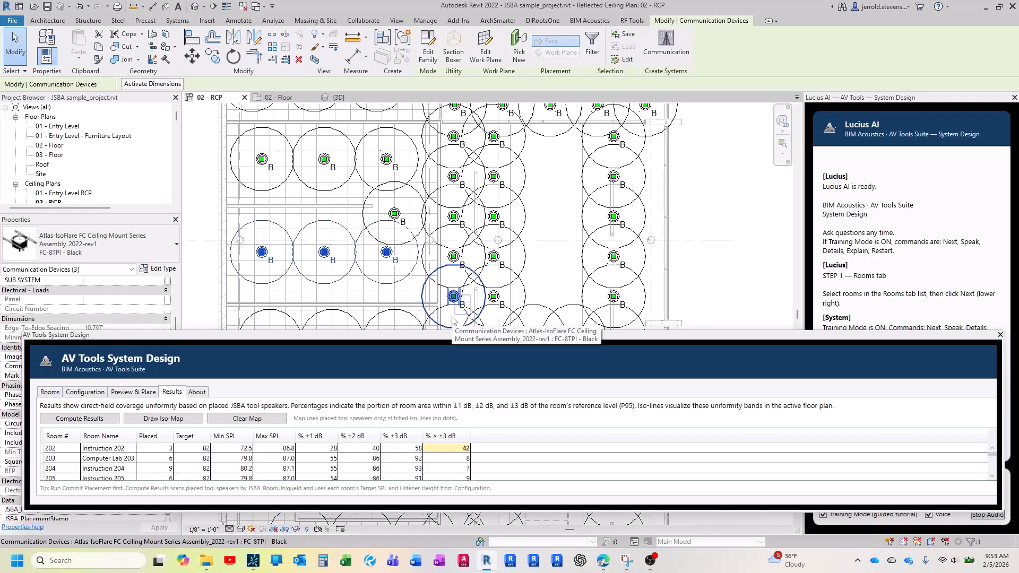
Delete the single loudspeaker beside the partition's end and redraw the iso-map on the 02 - Floor plan.
click(406, 214)
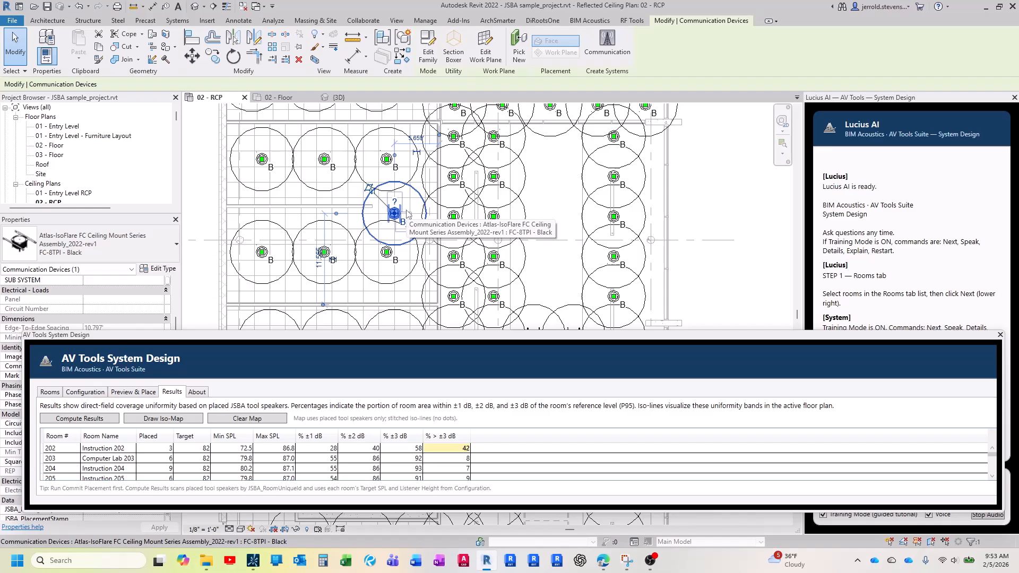
key(Delete)
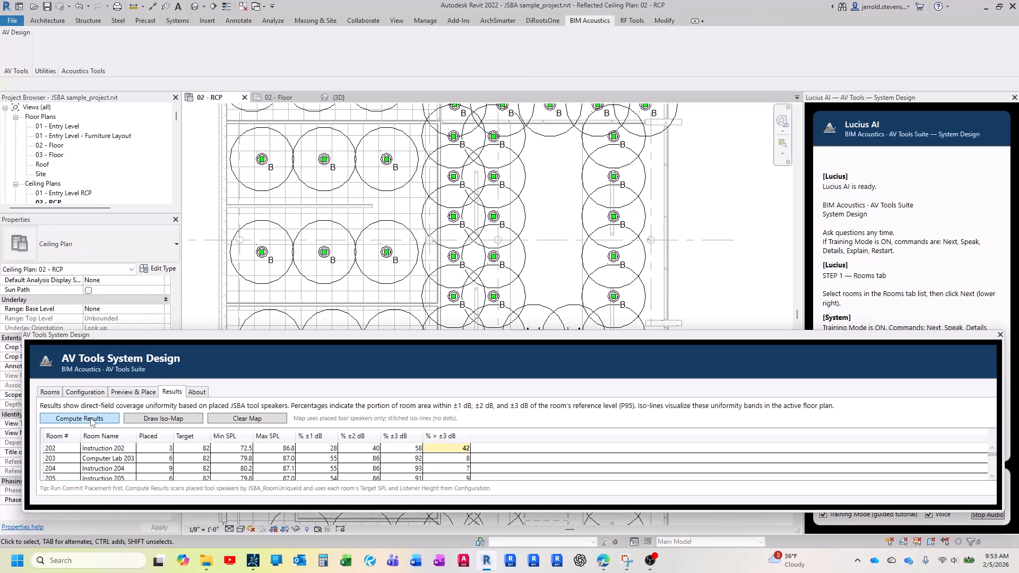
click(273, 97)
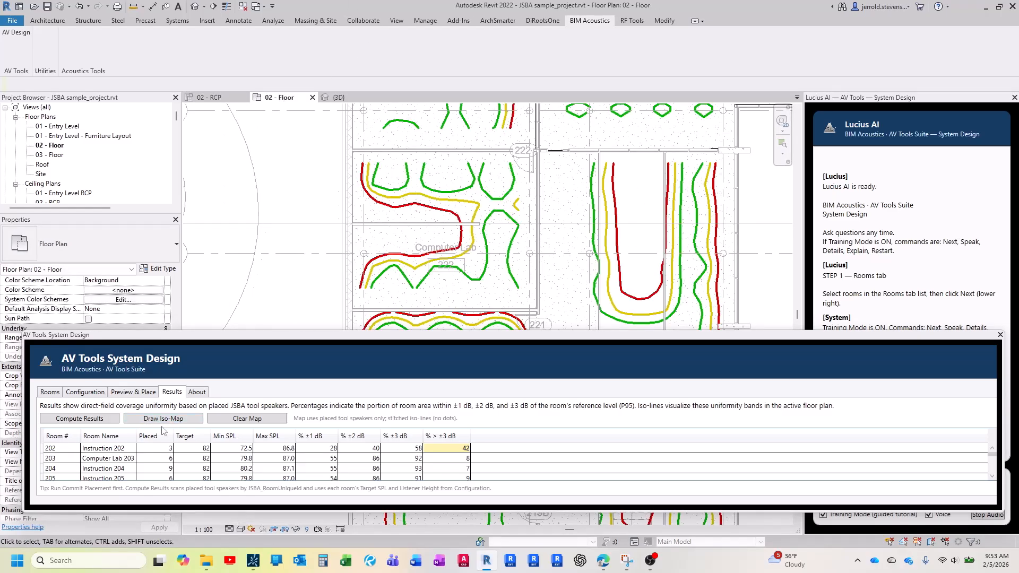
click(173, 419)
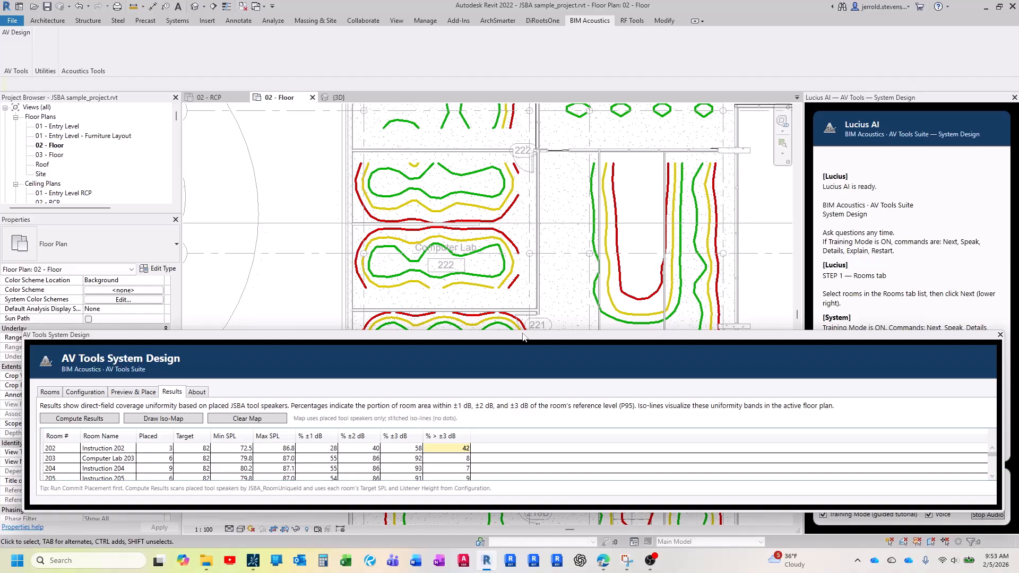
Close the AV Tools System Design window and open the 01 - Entry Level - Furniture Layout and 01 - Entry Level RCP views.
drag(522, 335, 515, 47)
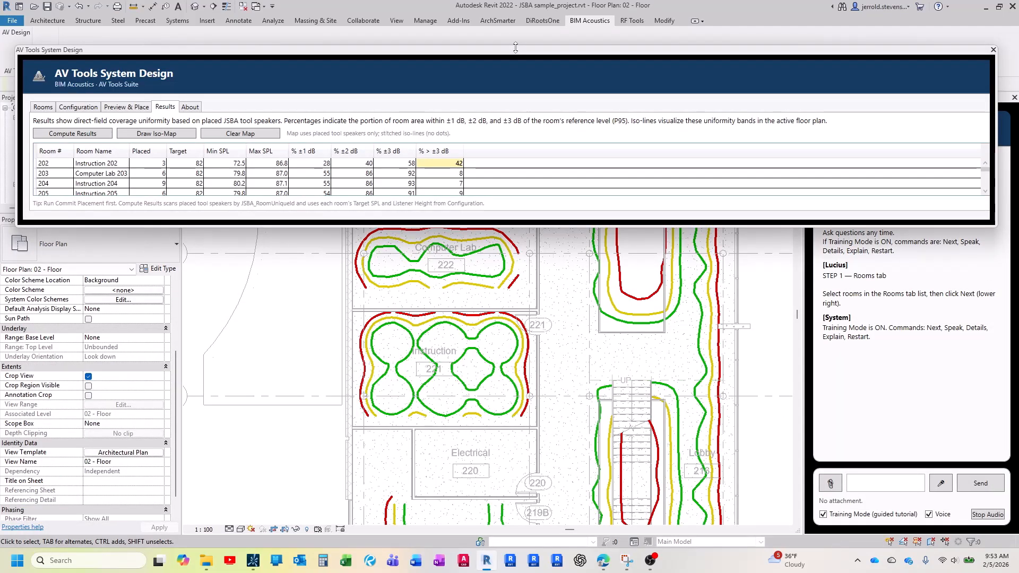
click(993, 49)
double_click(84, 136)
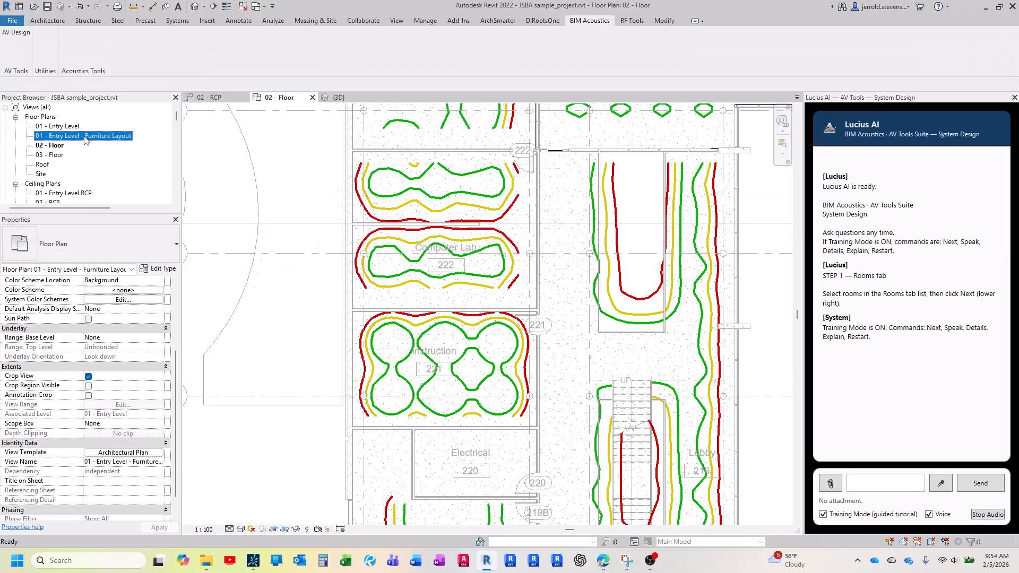
scroll(79, 160, down, 2)
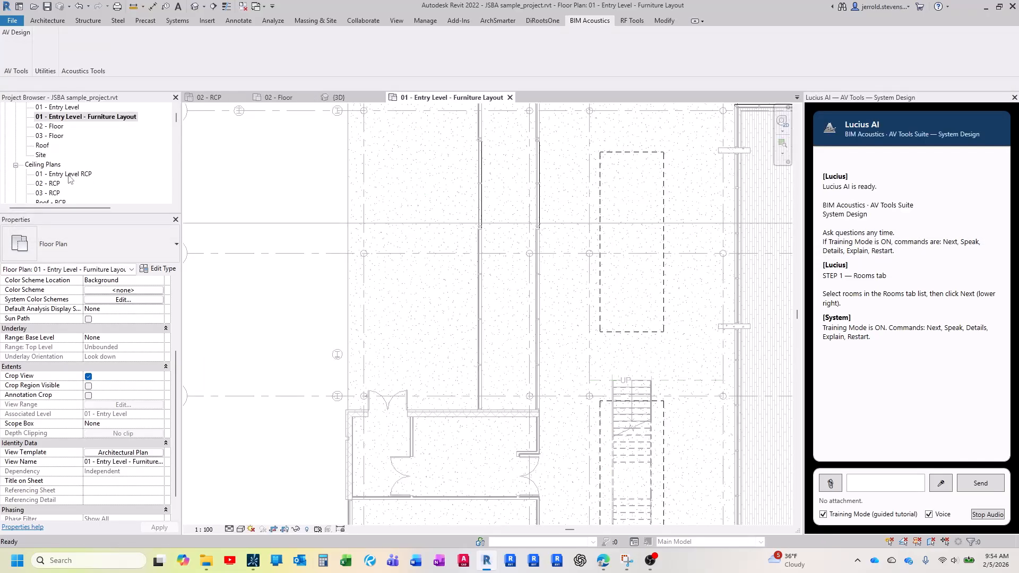
double_click(68, 174)
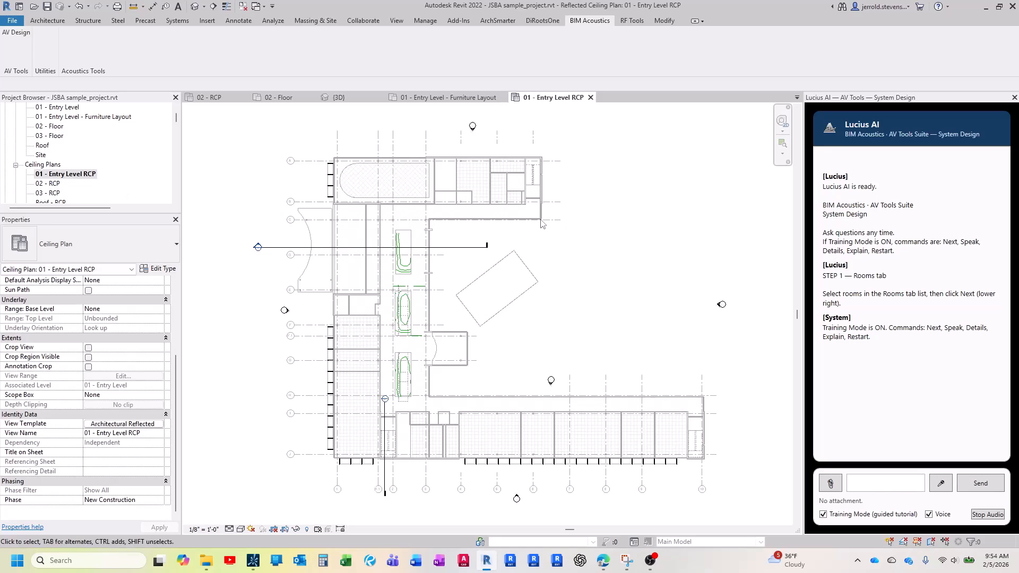
Start AV Design for the entry level, exclude Corridor 107 and Corridor 131, and proceed to the room configuration.
click(22, 55)
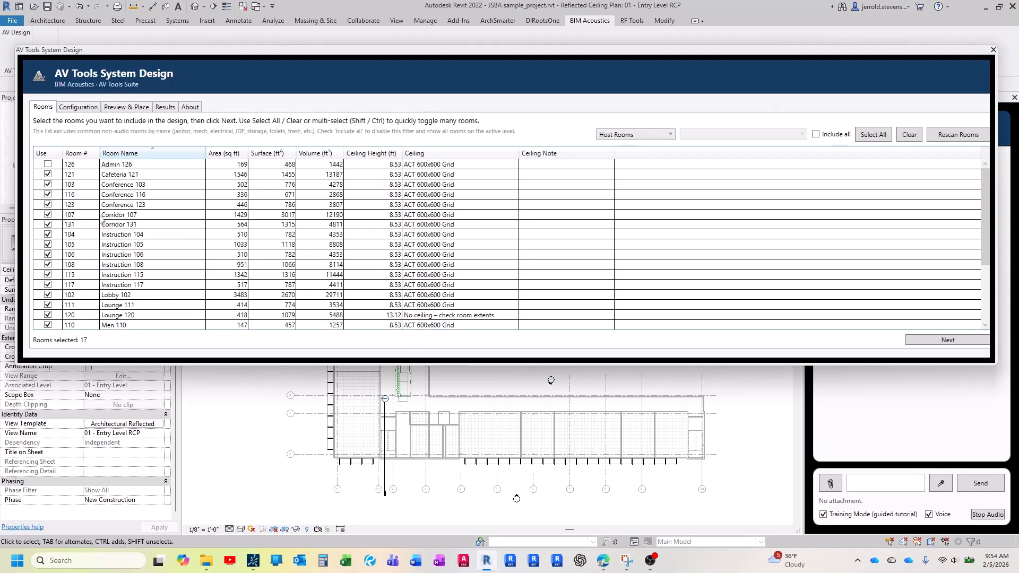
click(48, 215)
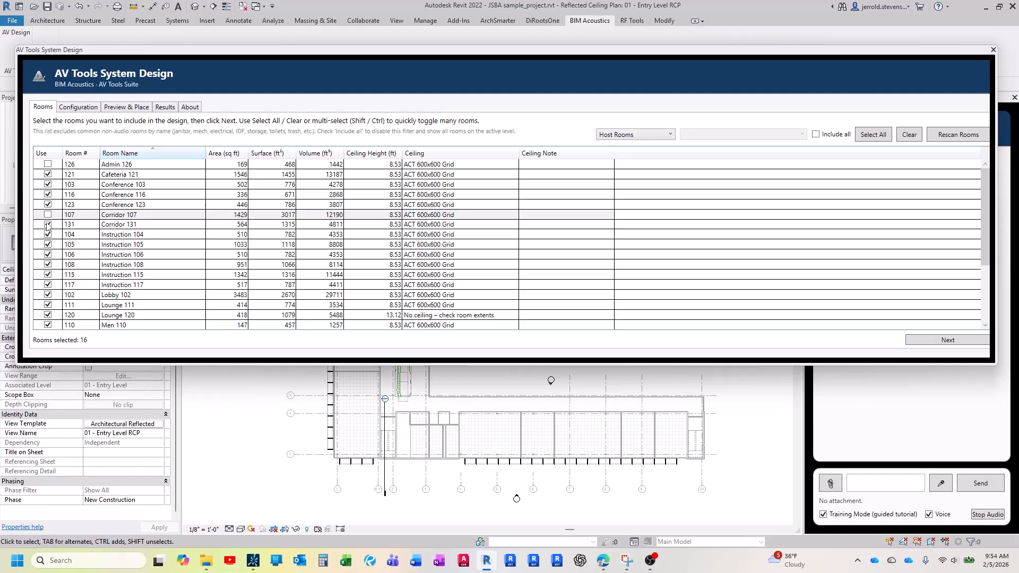
click(47, 224)
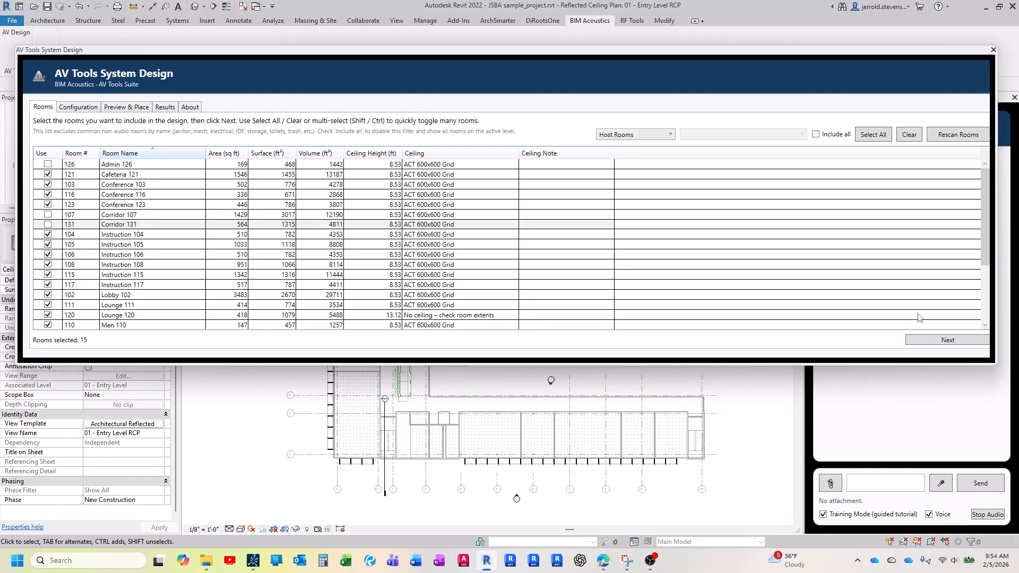
click(943, 340)
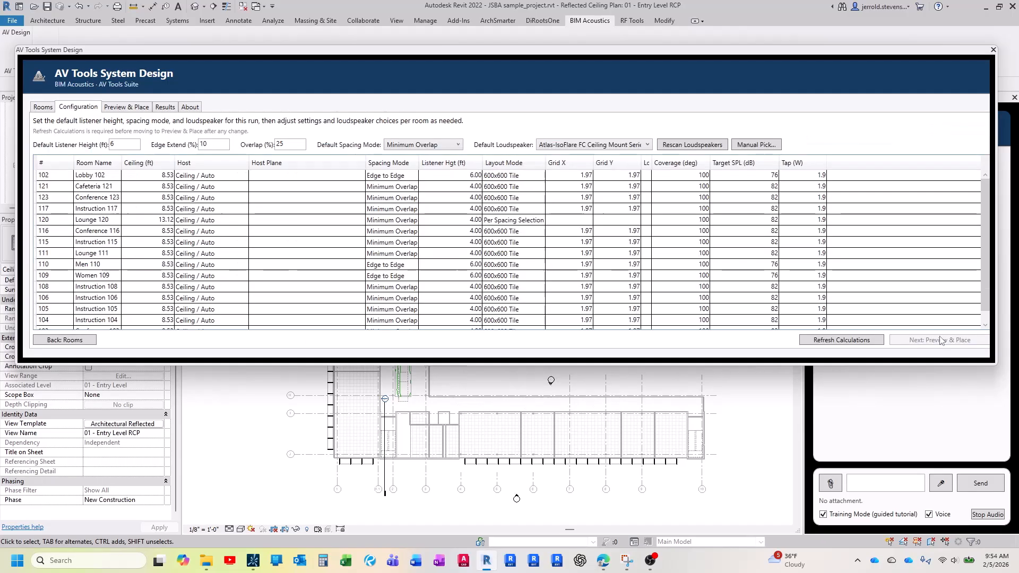
Set the default loudspeaker to Atlas-IsoFlare FC-6T - White, refresh the calculations and proceed to the placement preview.
click(622, 147)
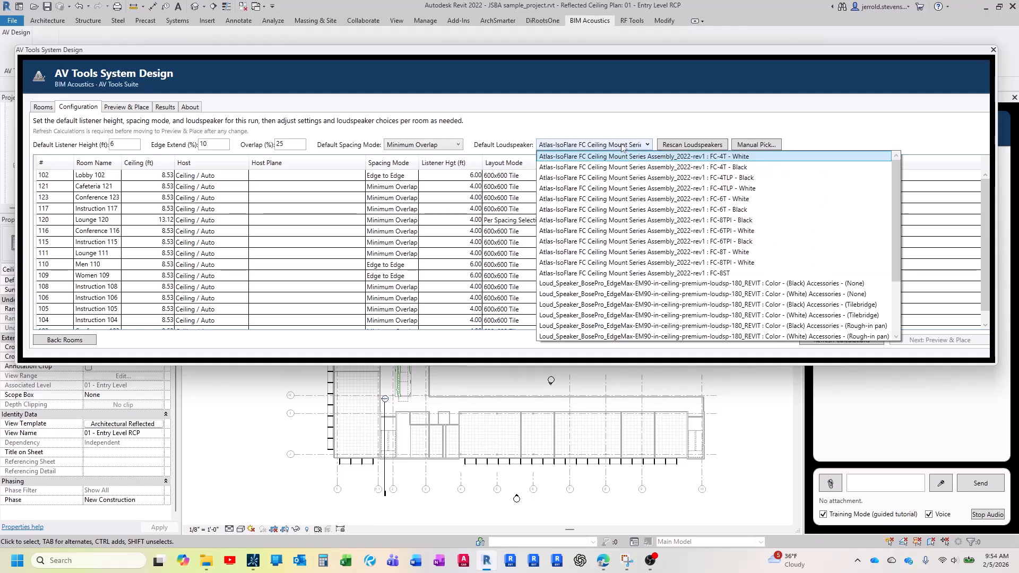
click(629, 198)
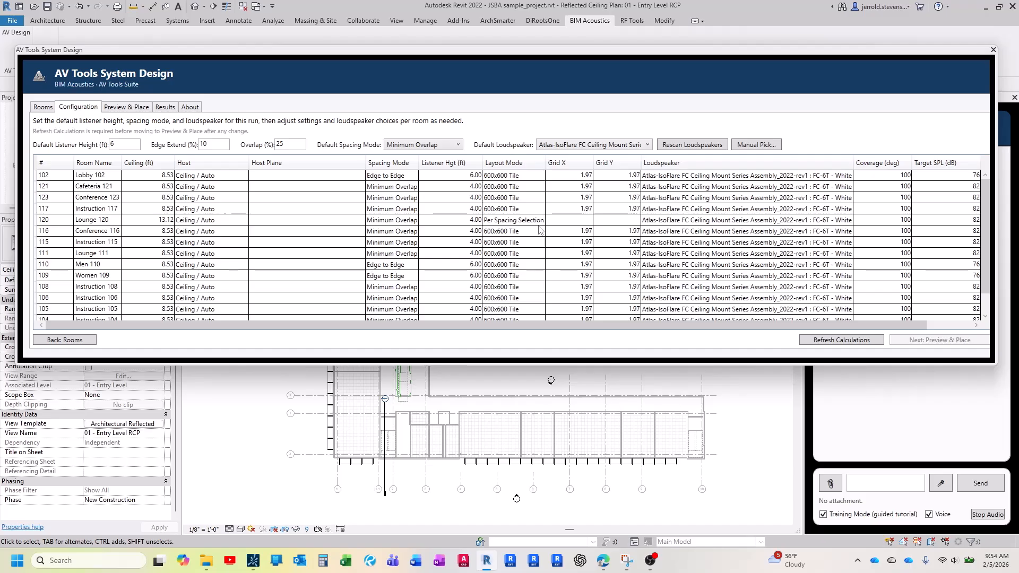
click(838, 340)
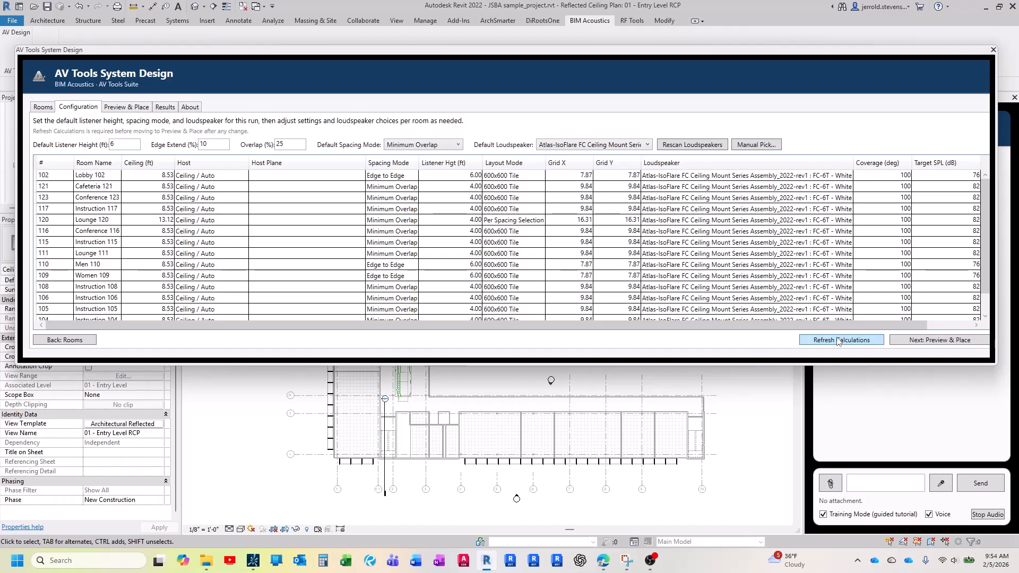
click(913, 341)
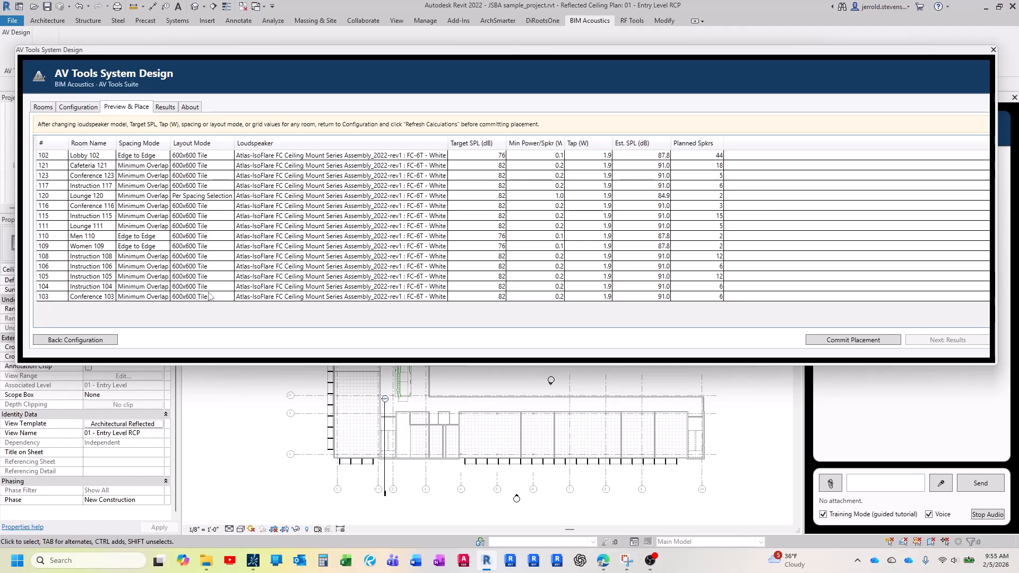
Commit the loudspeaker placement for the entry-level rooms and compute their coverage results.
click(870, 344)
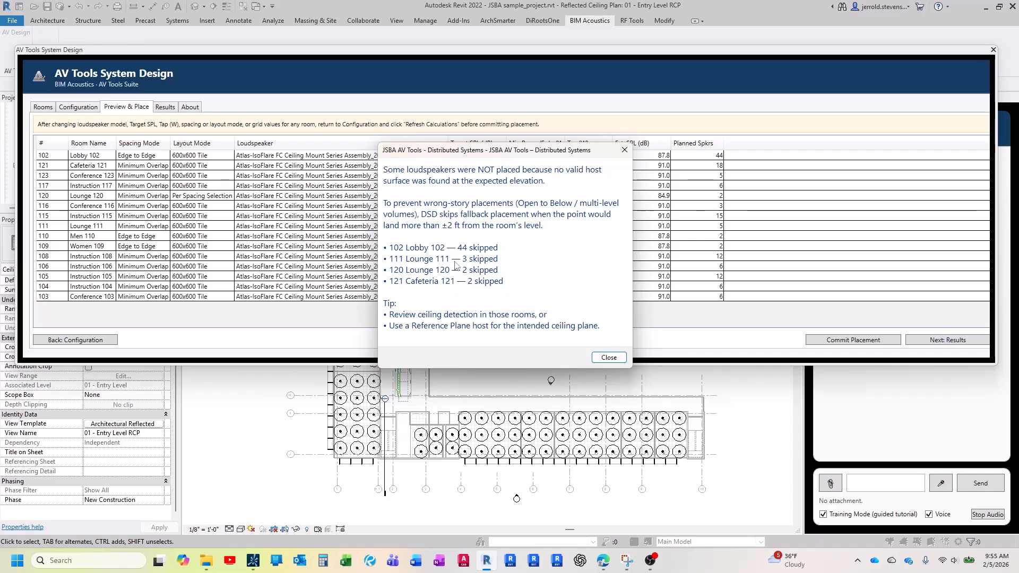
click(608, 357)
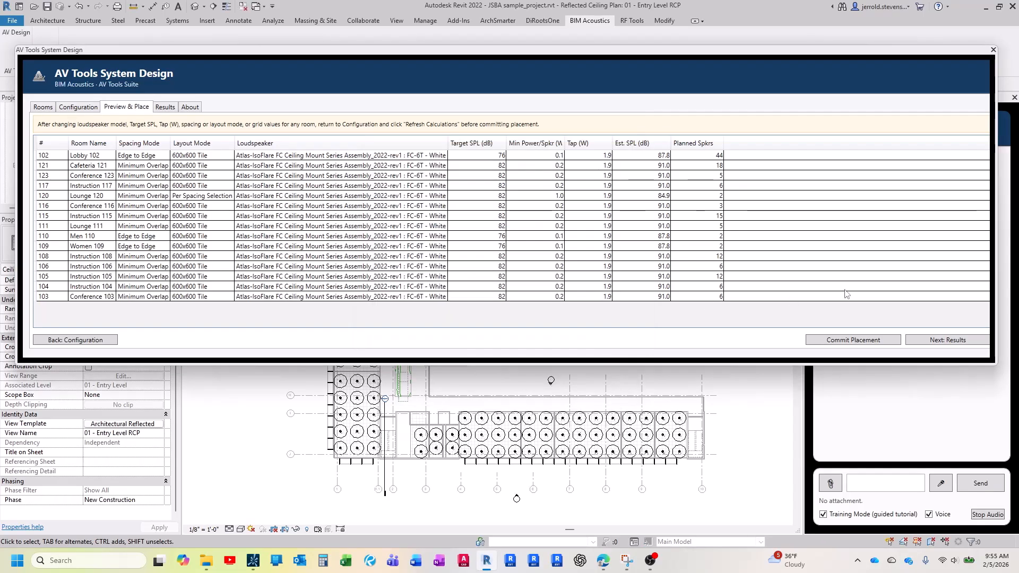
click(927, 342)
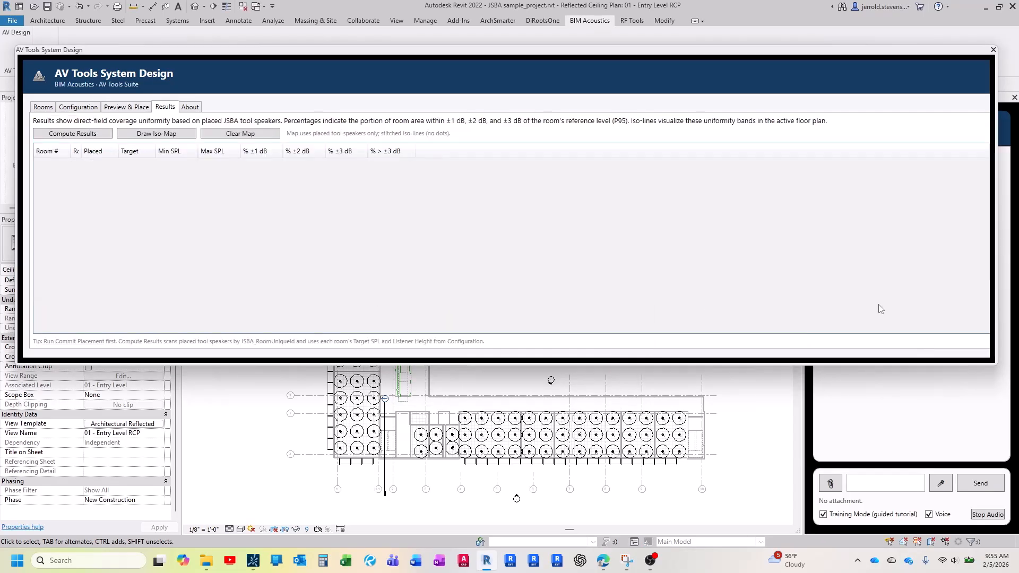
click(77, 133)
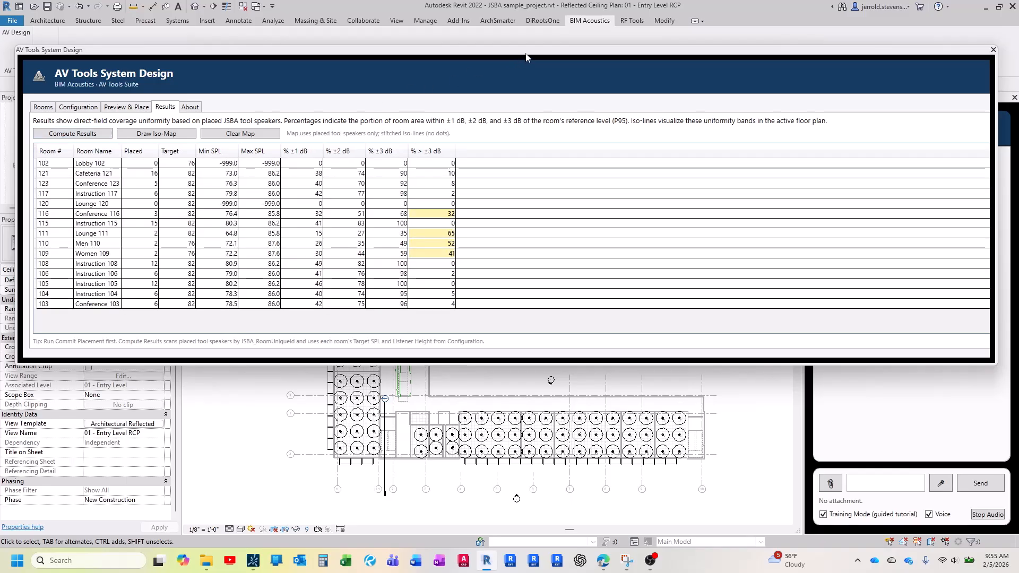
Draw the iso-map on the 01 - Entry Level - Furniture Layout plan and inspect the coverage lines around the cafeteria furniture.
drag(530, 178, 521, 305)
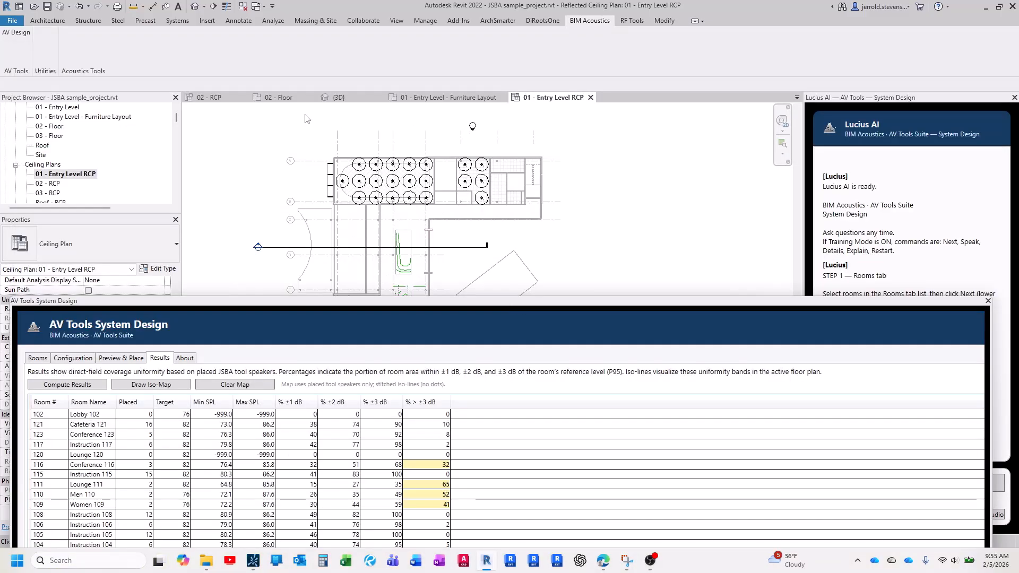
click(443, 95)
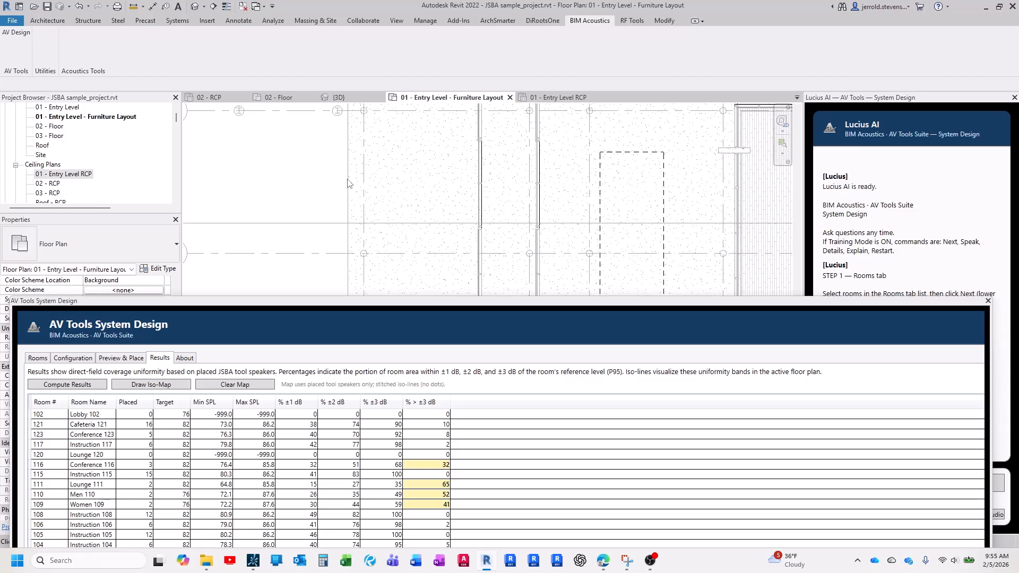
scroll(346, 184, down, 5)
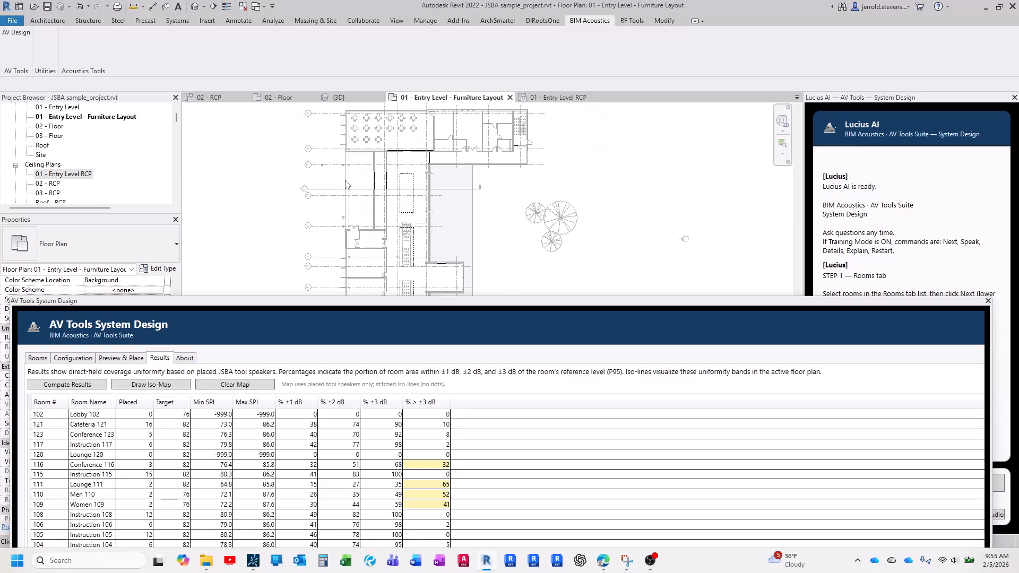
click(135, 383)
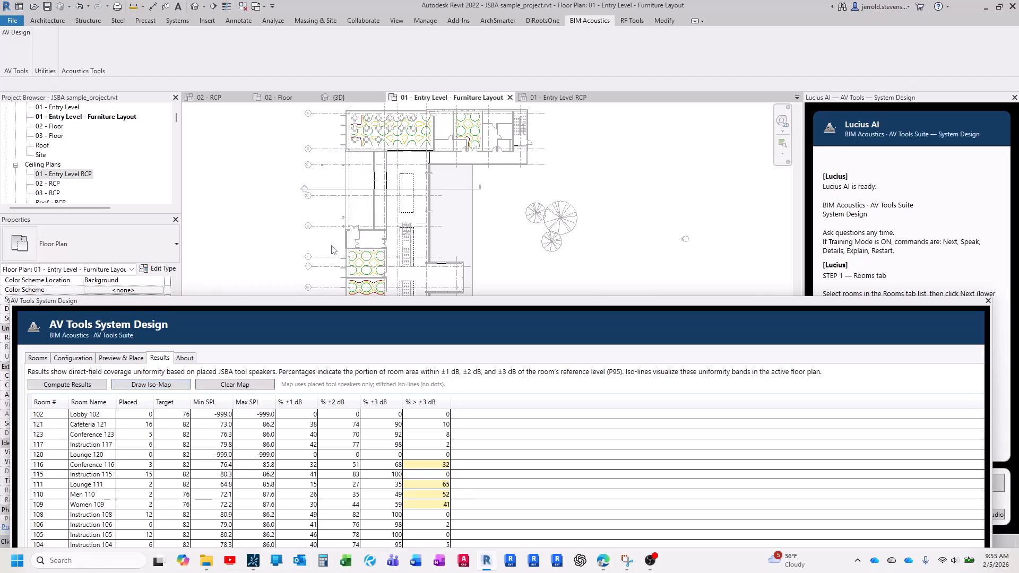
scroll(373, 112, up, 5)
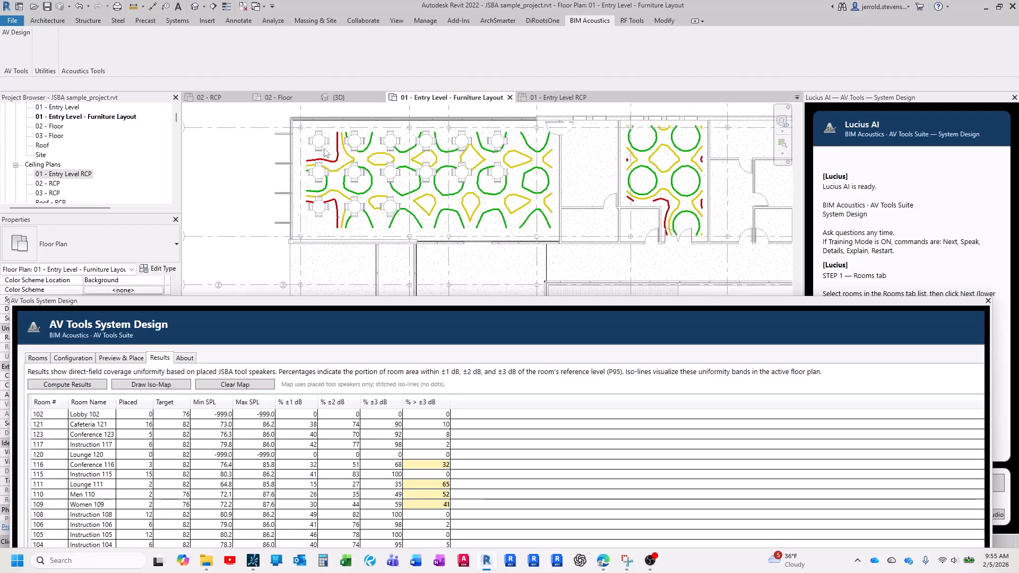
scroll(370, 121, down, 5)
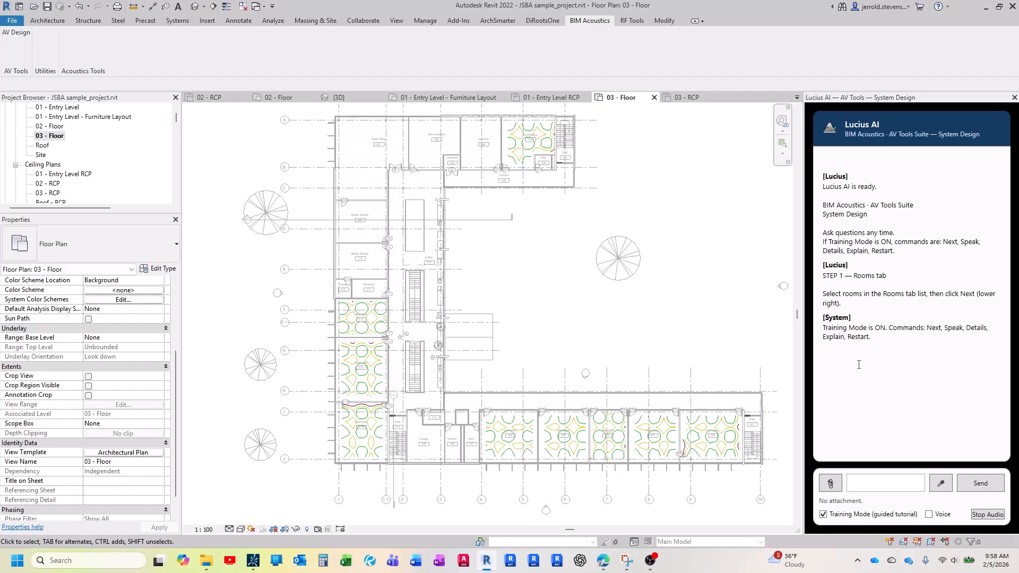
Send the training command "next" to the Lucius AI assistant.
click(882, 482)
text(next)
key(Return)
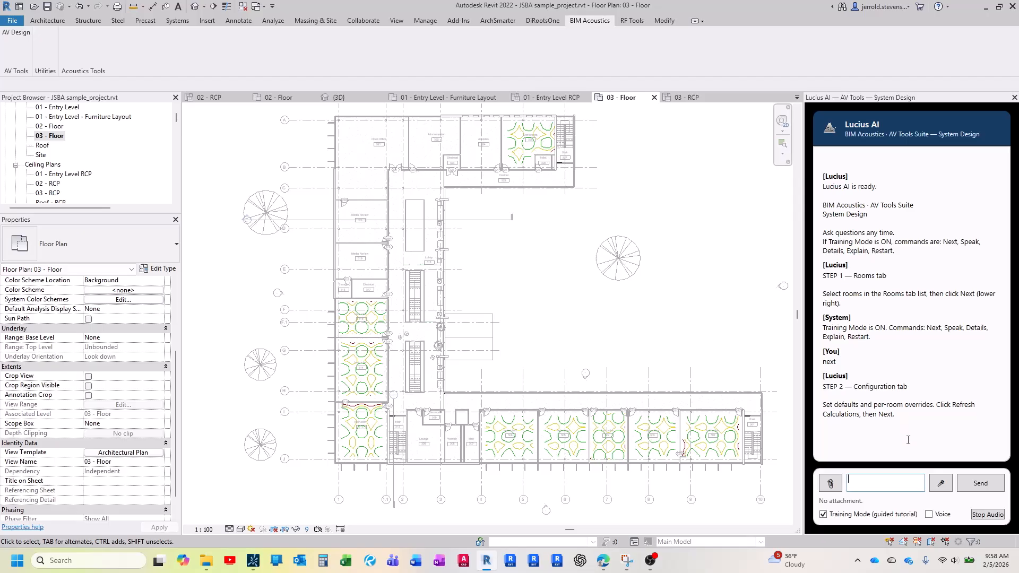
Ask Lucius AI by voice input: "Why did you select minimum overlap spacing for the instruction range?".
click(944, 484)
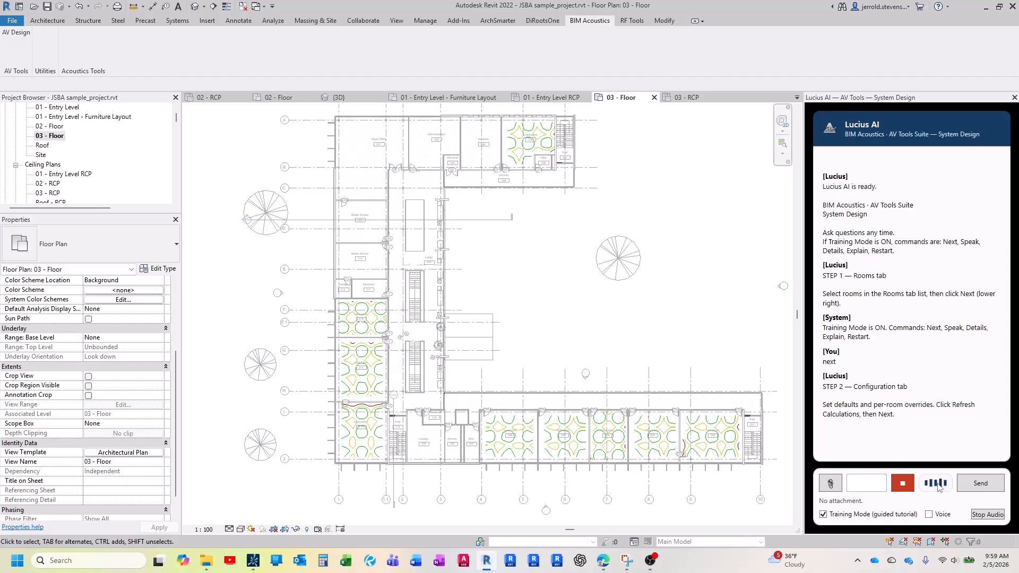
click(899, 487)
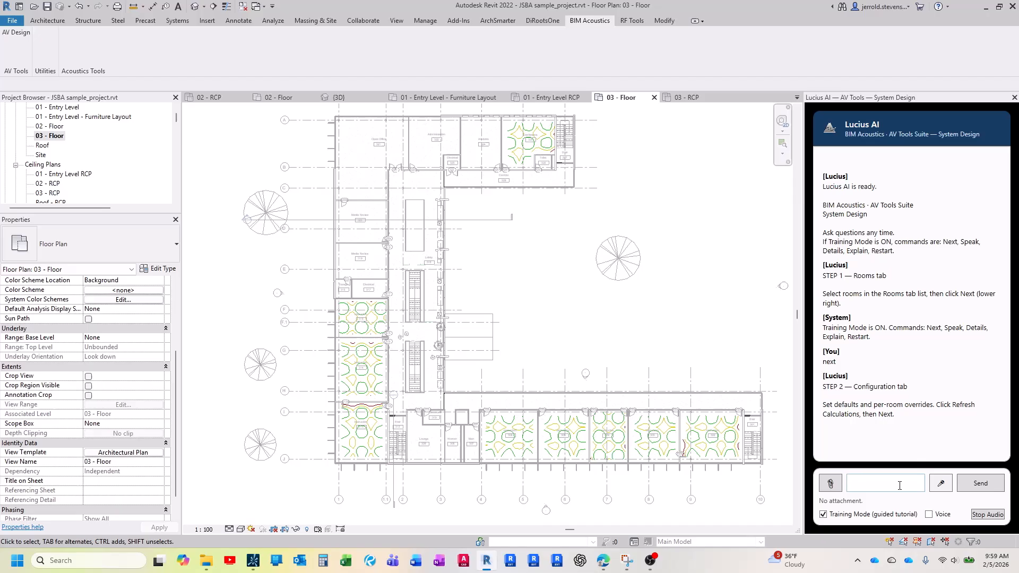
click(974, 486)
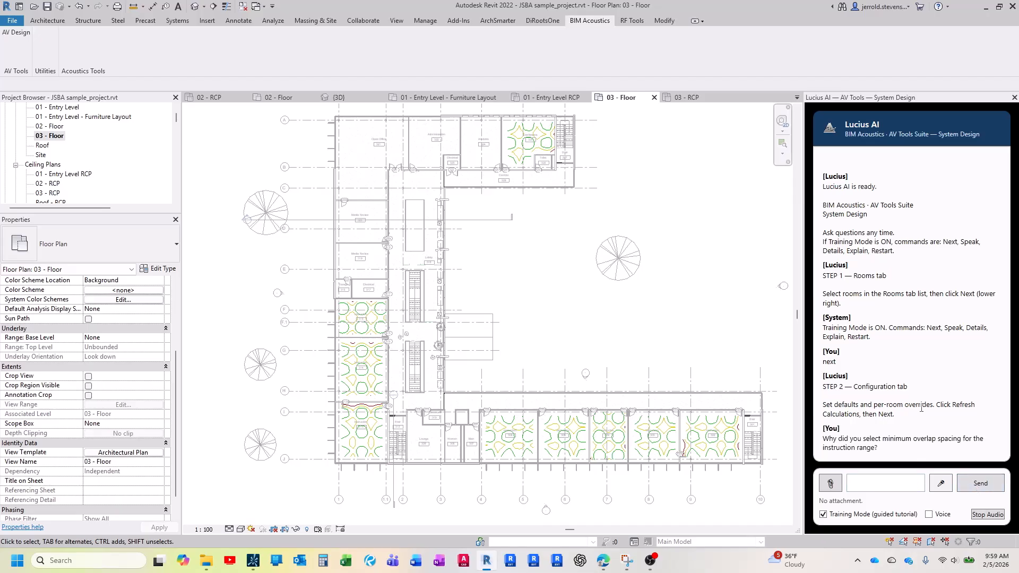